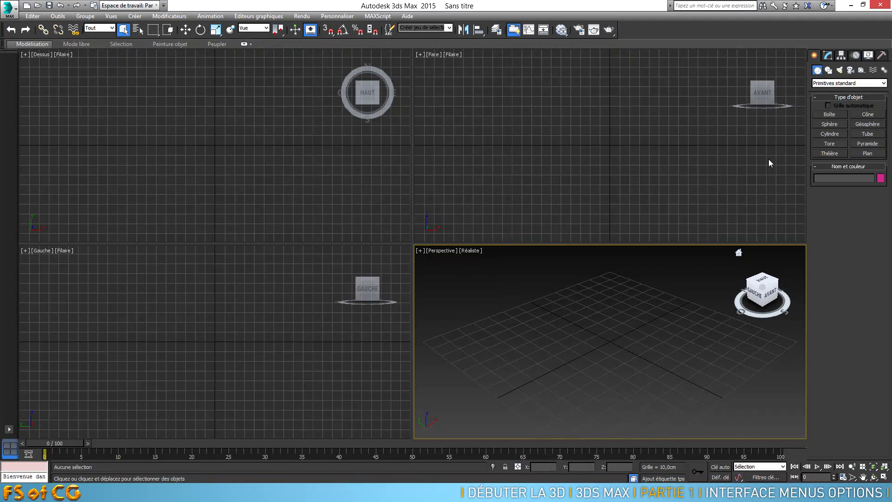
# Maximize the Perspective viewport and create a flat box about 19.6 cm long, 20.3 cm wide and 2.8 cm high at the grid centre
pyautogui.click(834, 114)
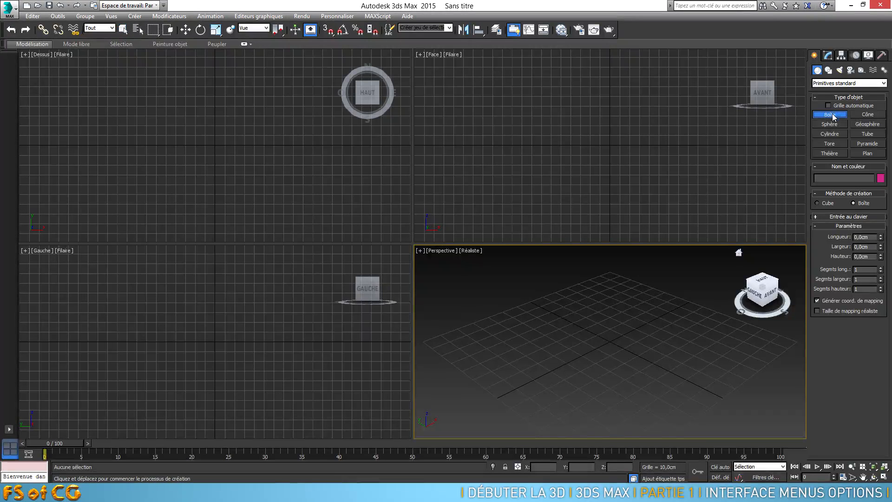
pyautogui.rightClick(572, 324)
pyautogui.hotkey('alt', 'w')
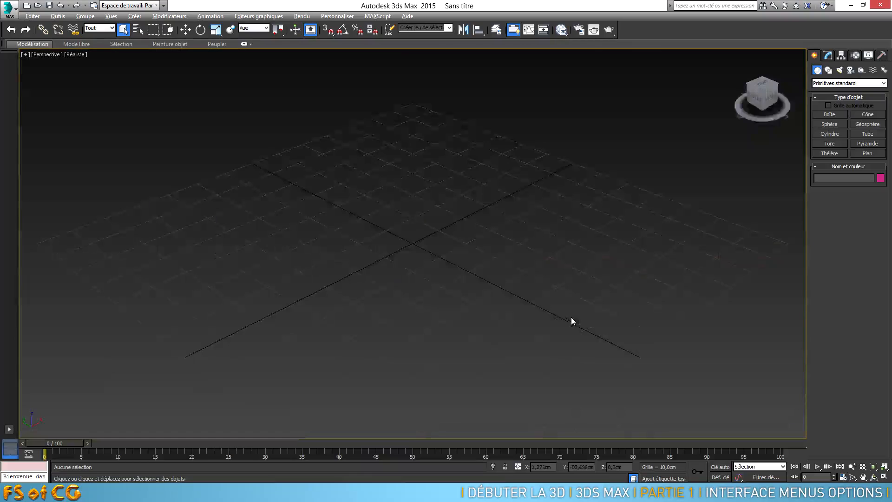
pyautogui.scroll(-3, 466, 243)
pyautogui.click(830, 114)
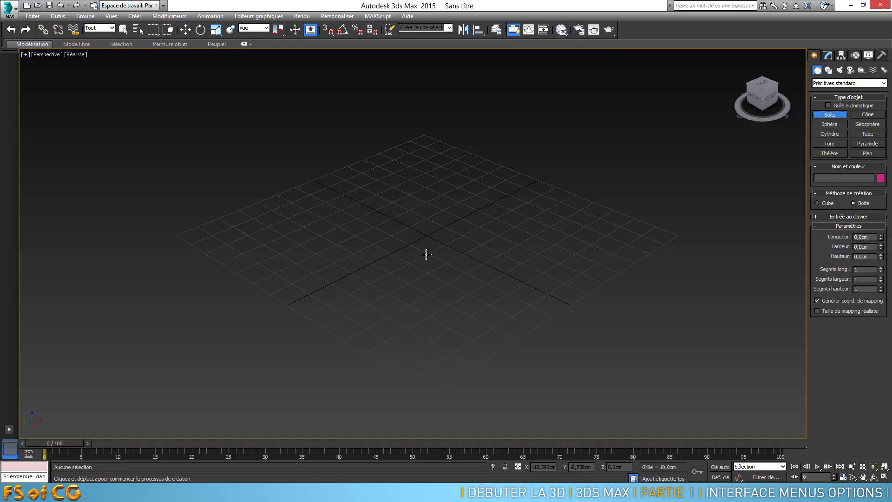
pyautogui.moveTo(427, 253); pyautogui.dragTo(427, 219)
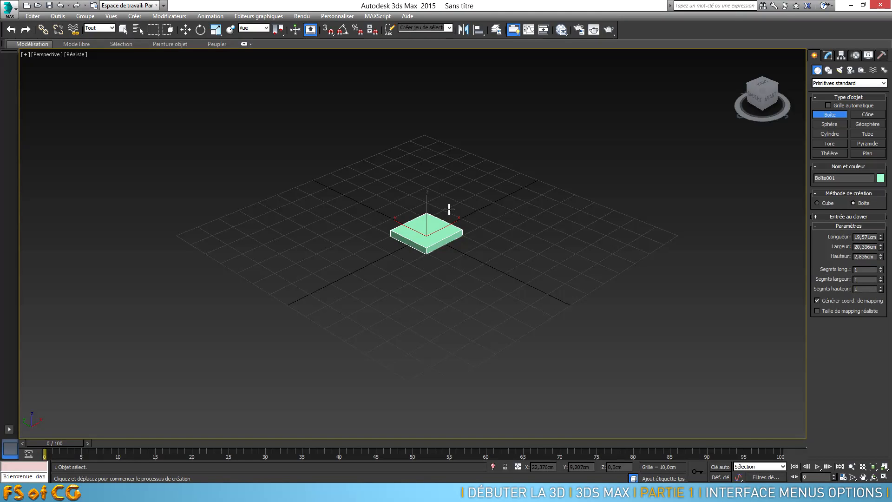
pyautogui.scroll(5, 489, 212)
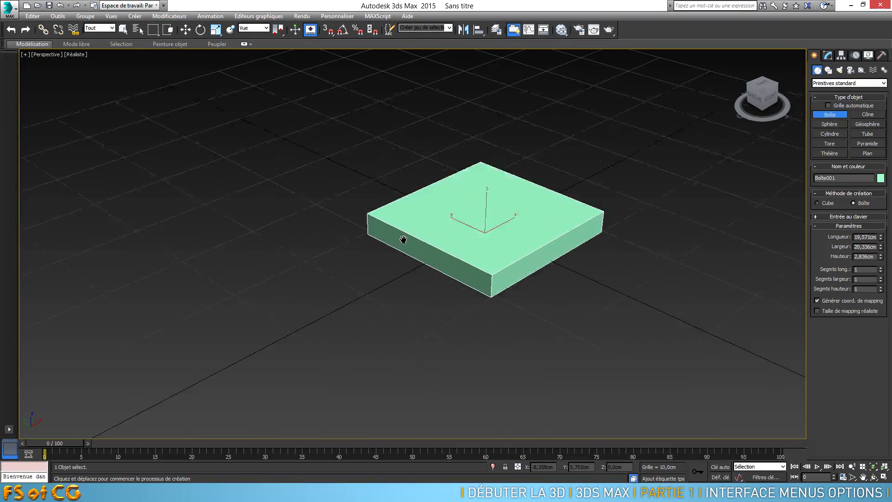
pyautogui.scroll(-3, 465, 265)
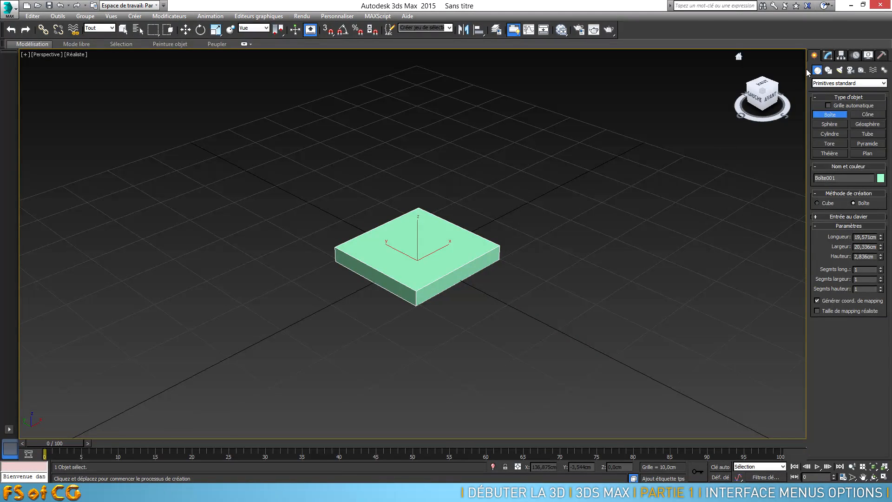
# Set the box's length to 40 cm, width to 40 cm and height to 4 cm
pyautogui.click(828, 56)
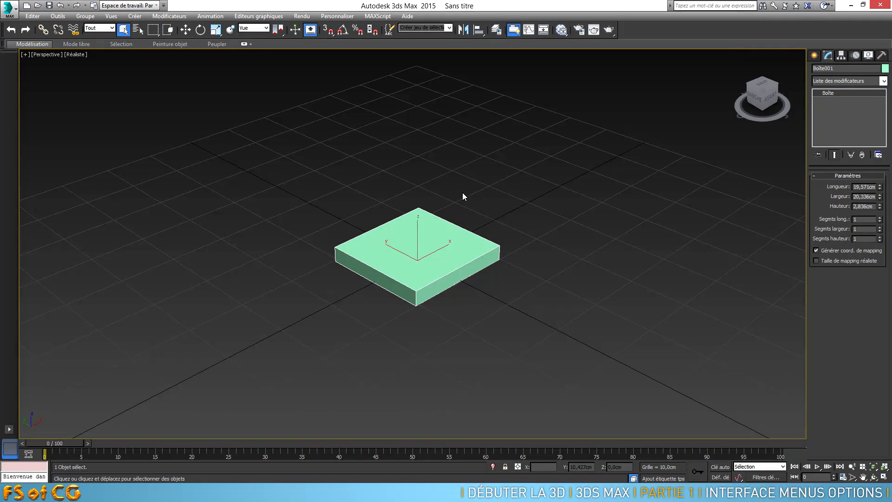
pyautogui.doubleClick(855, 186)
pyautogui.write('40')
pyautogui.press('Tab')
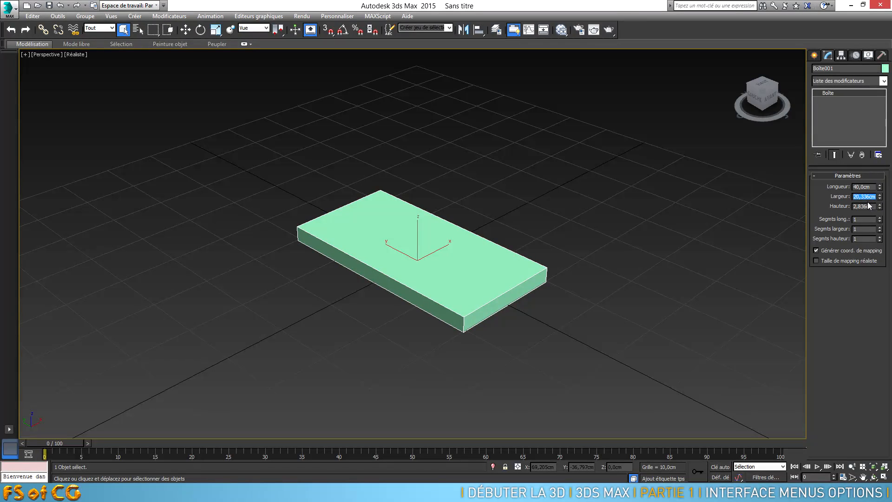
pyautogui.write('40')
pyautogui.press('Tab')
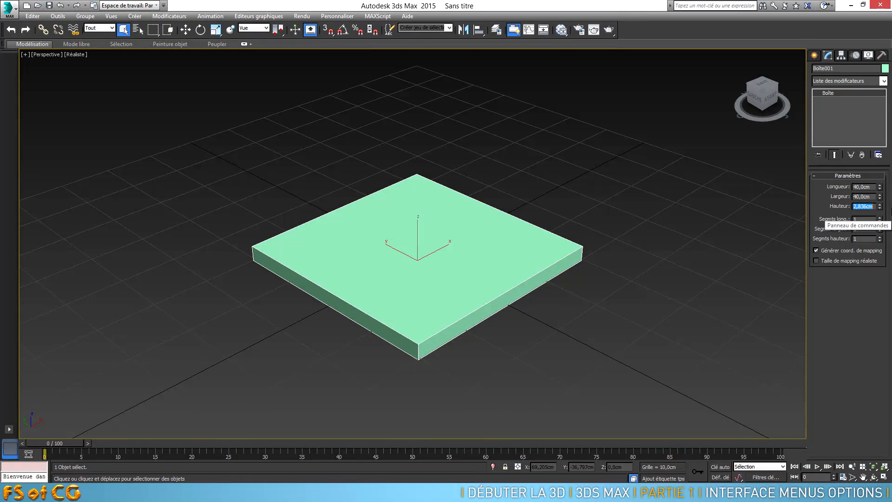
pyautogui.write('4')
pyautogui.press('Return')
pyautogui.keyDown('alt'); pyautogui.moveTo(496, 266); pyautogui.dragTo(484, 304, button='middle'); pyautogui.keyUp('alt')
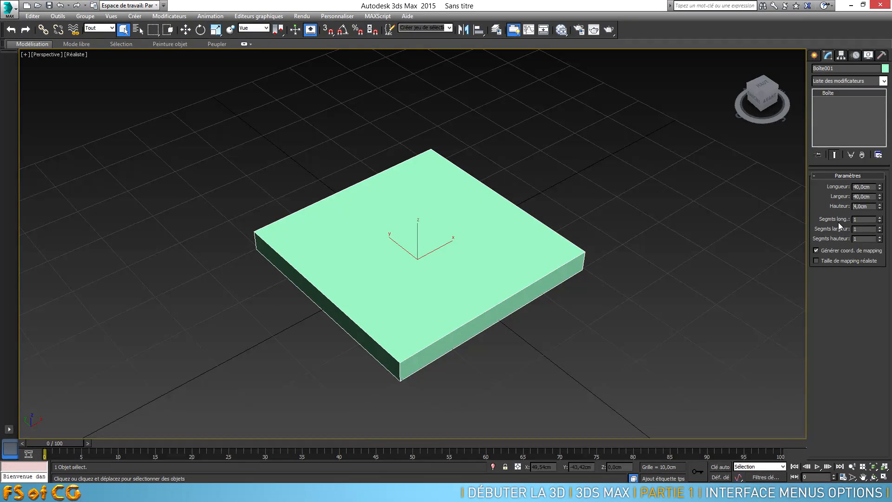
# Subdivide the box into 3 length segments, 3 width segments and 2 height segments, and inspect it from several angles
pyautogui.click(880, 218)
pyautogui.click(880, 227)
pyautogui.keyDown('alt'); pyautogui.moveTo(467, 331); pyautogui.dragTo(444, 309, button='middle'); pyautogui.keyUp('alt')
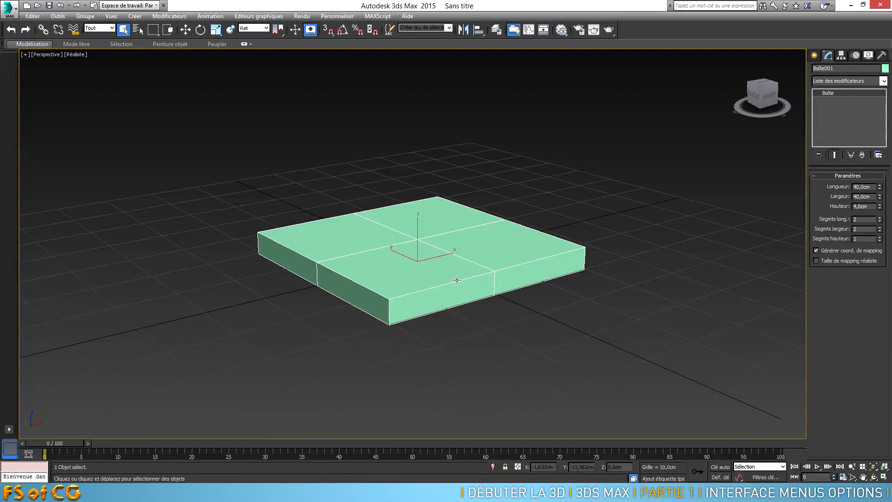
pyautogui.click(880, 237)
pyautogui.click(880, 227)
pyautogui.click(879, 217)
pyautogui.keyDown('alt'); pyautogui.moveTo(476, 286); pyautogui.dragTo(471, 305, button='middle'); pyautogui.keyUp('alt')
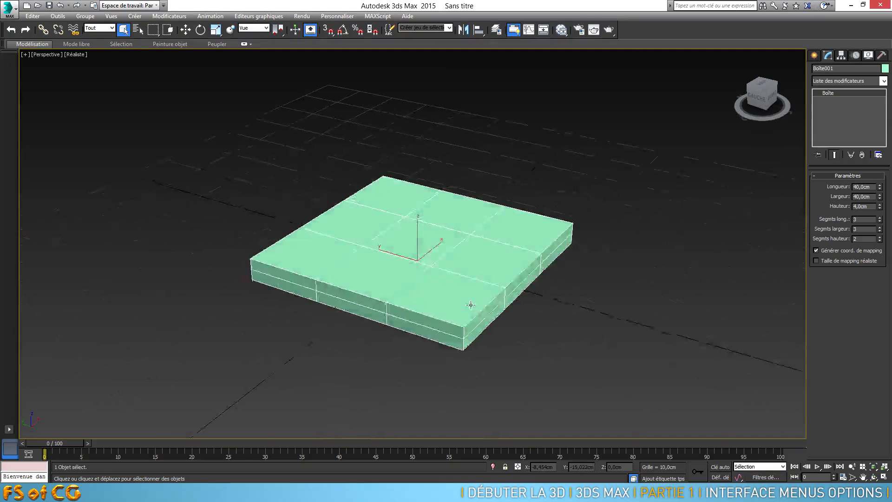
pyautogui.scroll(3, 467, 302)
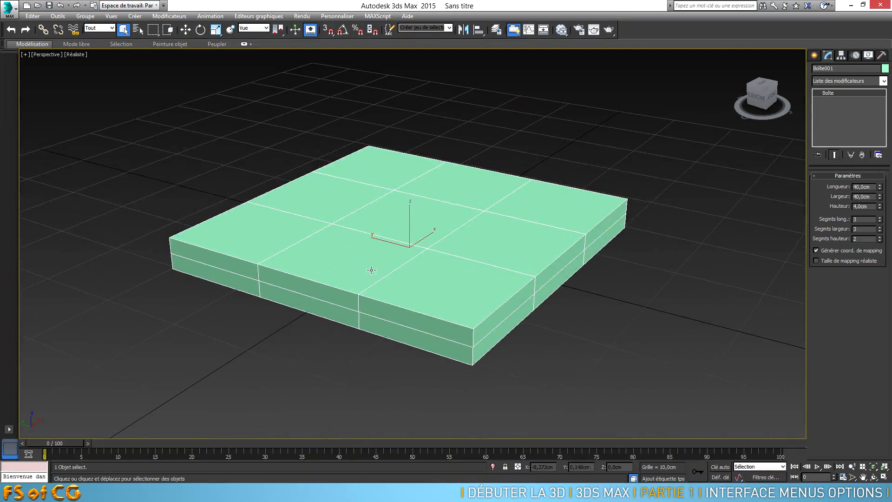
pyautogui.keyDown('alt'); pyautogui.moveTo(371, 270); pyautogui.dragTo(626, 306, button='middle'); pyautogui.keyUp('alt')
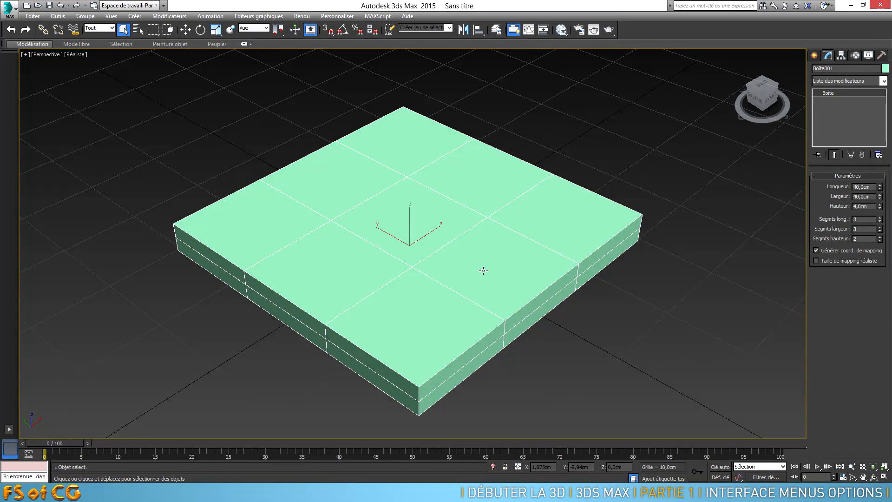
# Return the box's length, width and height segments to 1 each
pyautogui.click(880, 222)
pyautogui.click(880, 222)
pyautogui.click(880, 231)
pyautogui.click(880, 231)
pyautogui.click(881, 241)
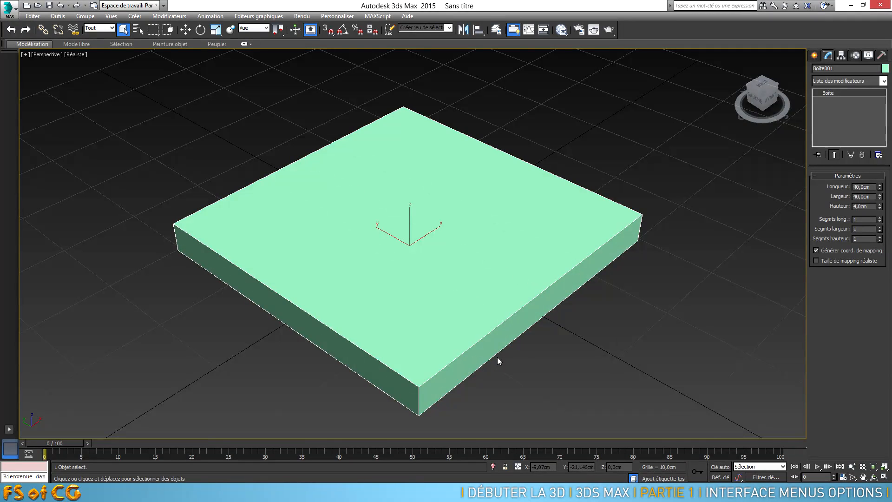
pyautogui.scroll(-2, 497, 357)
pyautogui.keyDown('alt'); pyautogui.moveTo(506, 370); pyautogui.dragTo(503, 361, button='middle'); pyautogui.keyUp('alt')
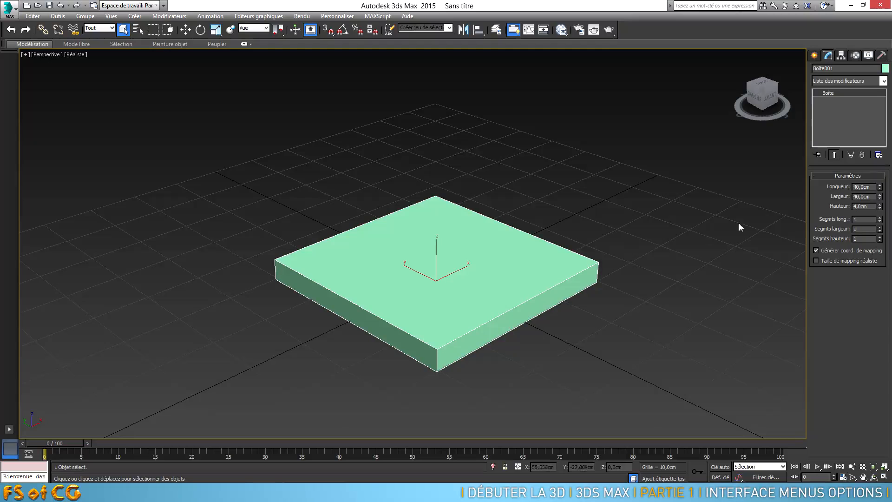
# Rename the box "assise" and return to the object creation tools
pyautogui.click(827, 55)
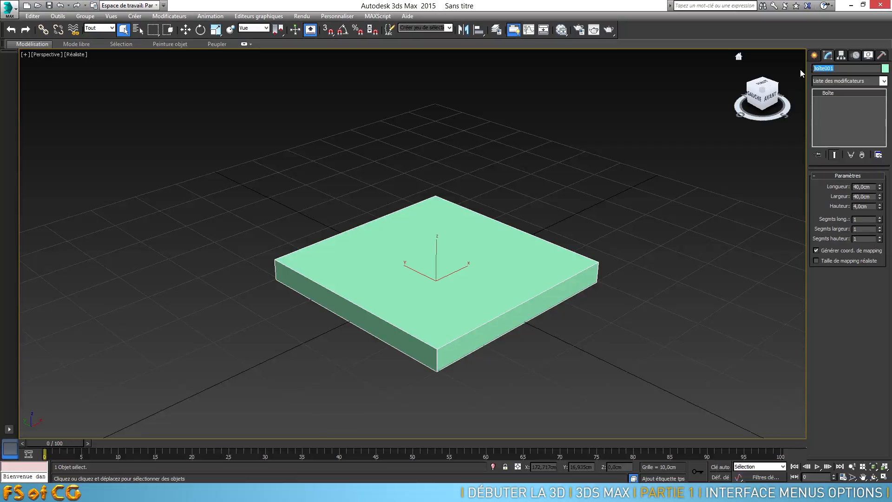
pyautogui.write('assise')
pyautogui.click(817, 57)
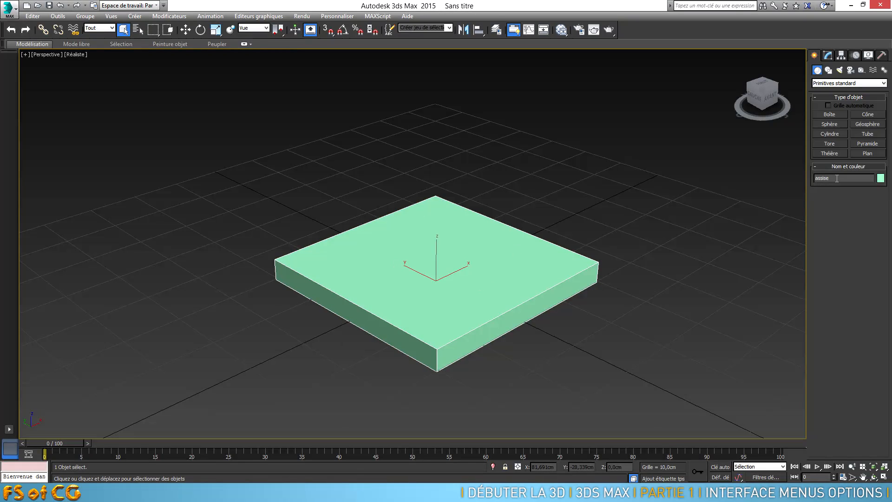
pyautogui.moveTo(837, 179); pyautogui.dragTo(794, 192)
# Change the object colour of assise to orange from the 3ds Max palette
pyautogui.click(881, 180)
pyautogui.click(881, 179)
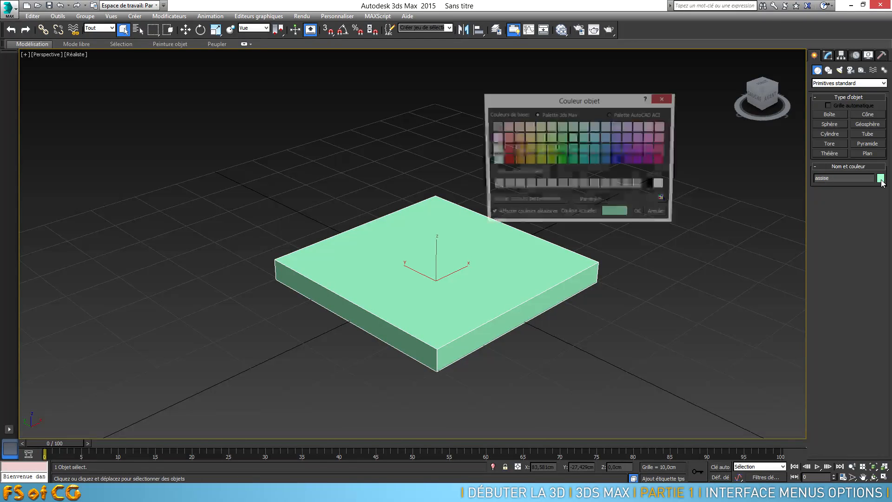
pyautogui.click(519, 160)
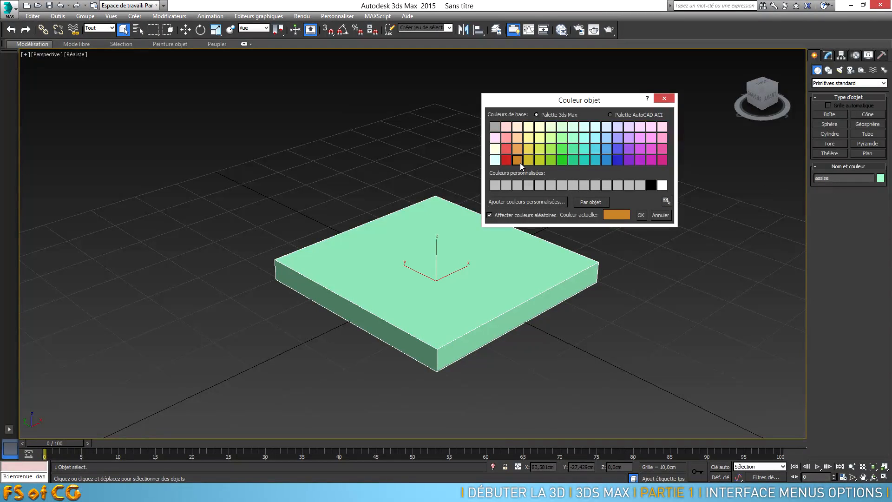
pyautogui.click(642, 214)
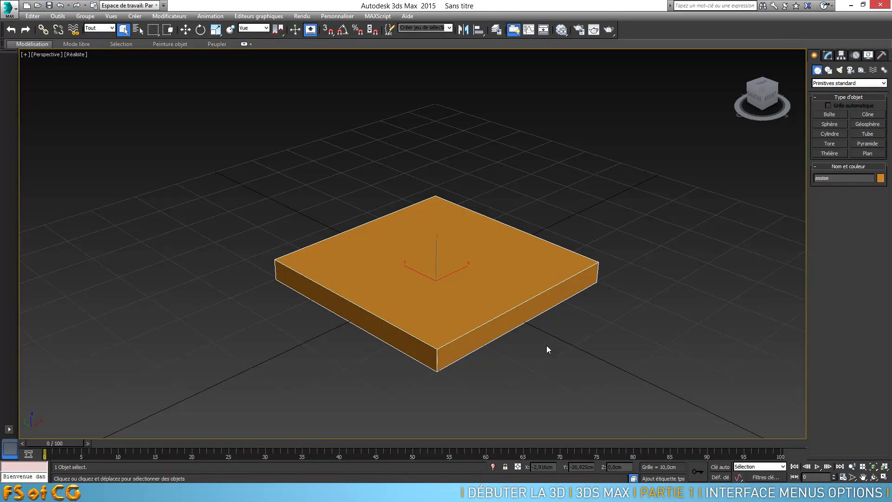
pyautogui.scroll(-3, 460, 325)
pyautogui.scroll(1, 436, 333)
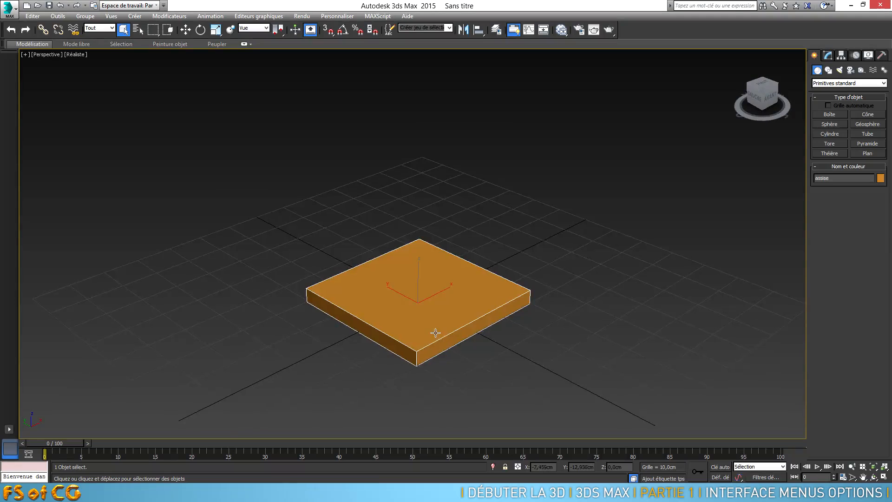
pyautogui.keyDown('alt'); pyautogui.moveTo(436, 333); pyautogui.dragTo(443, 336, button='middle'); pyautogui.keyUp('alt')
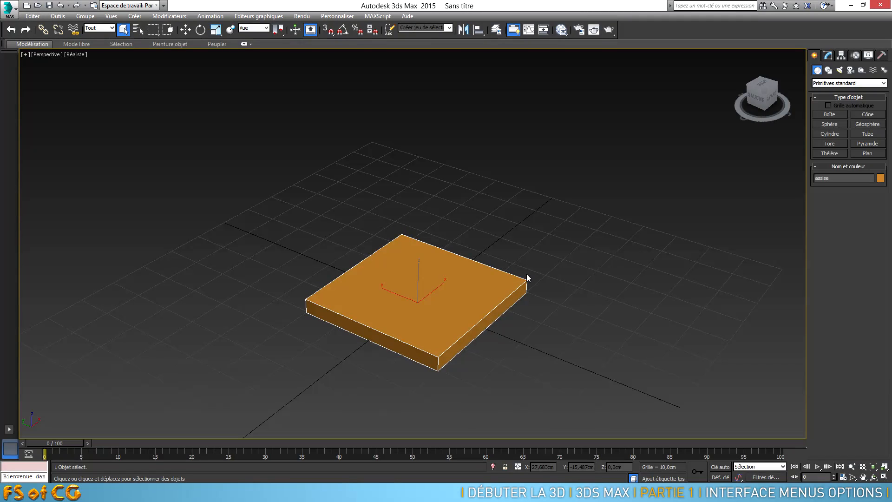
pyautogui.keyDown('alt'); pyautogui.moveTo(470, 342); pyautogui.dragTo(450, 346, button='middle'); pyautogui.keyUp('alt')
pyautogui.click(831, 115)
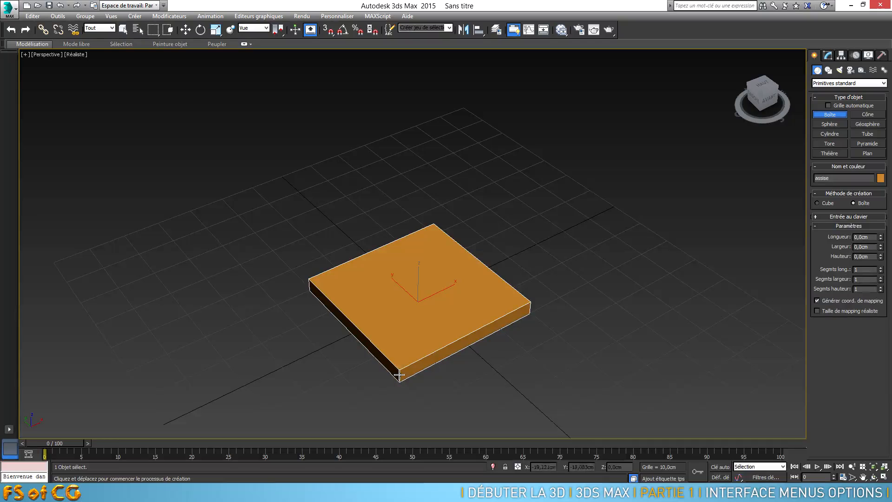
pyautogui.moveTo(400, 375); pyautogui.dragTo(404, 347)
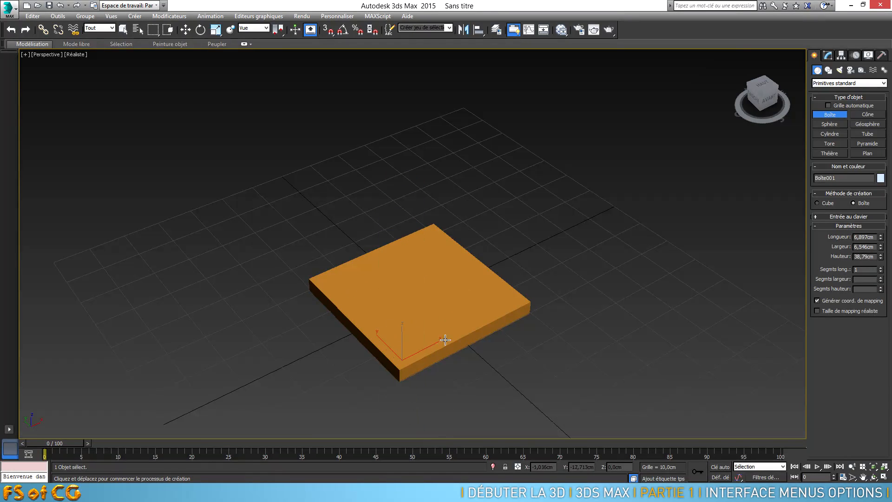
pyautogui.rightClick(465, 281)
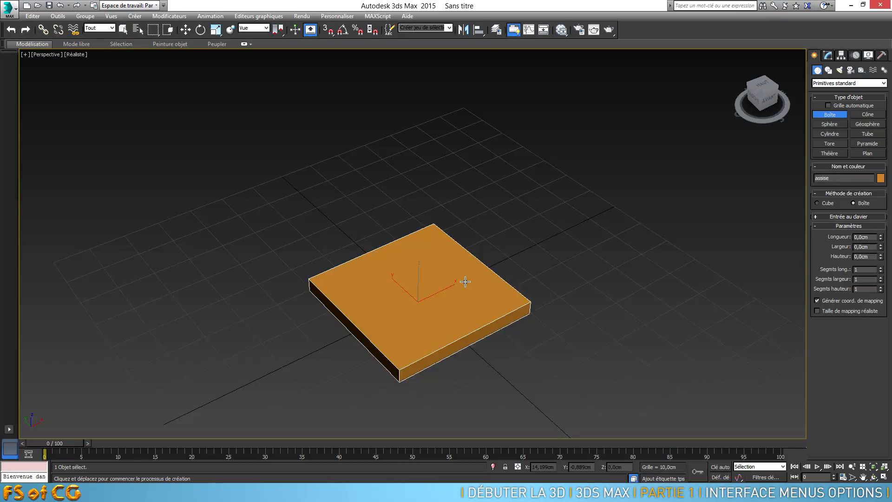
pyautogui.rightClick(612, 198)
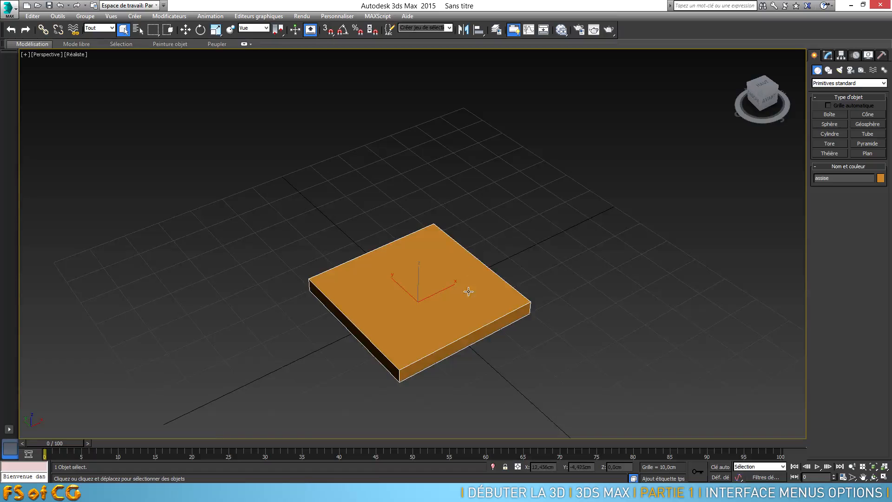
# Switch the Perspective viewport's display style to wireframe (Filaire) and view the seat closely
pyautogui.moveTo(435, 353)
pyautogui.keyDown('alt'); pyautogui.mouseDown(button='middle')
pyautogui.moveTo(425, 356)
pyautogui.moveTo(454, 279)
pyautogui.moveTo(485, 298)
pyautogui.moveTo(481, 285)
pyautogui.moveTo(449, 356)
pyautogui.mouseUp(button='middle'); pyautogui.keyUp('alt')
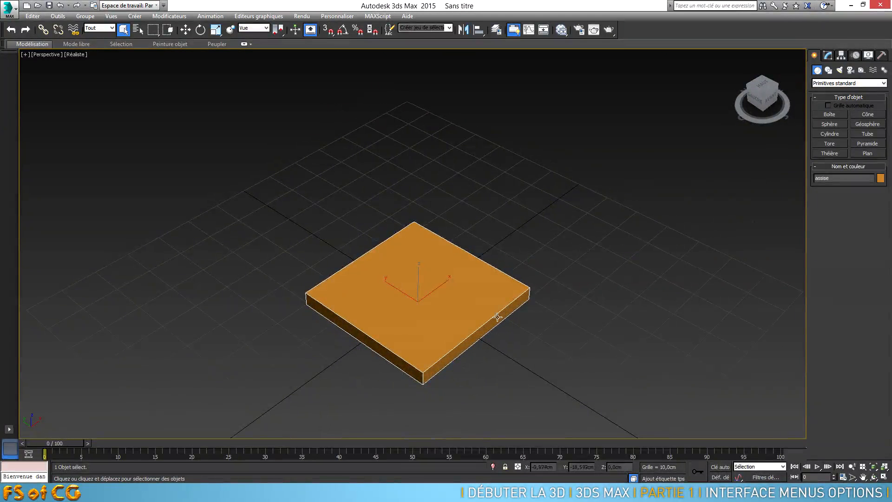
pyautogui.scroll(-3, 419, 274)
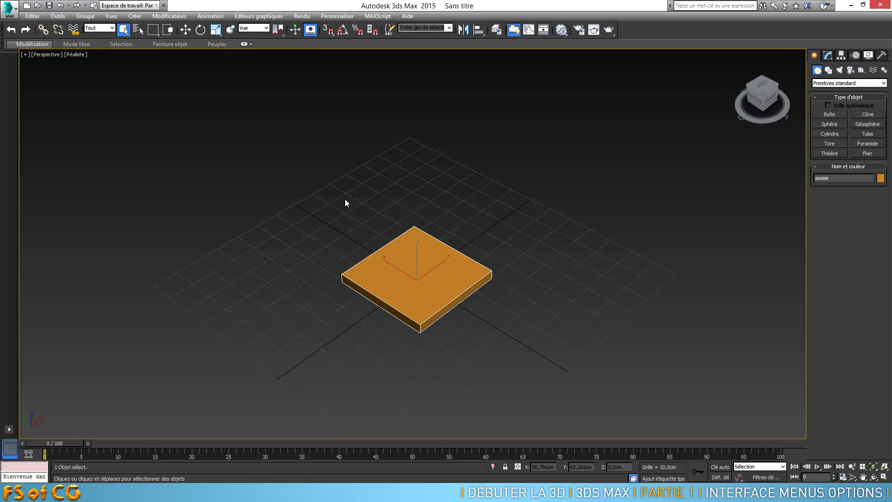
pyautogui.click(75, 55)
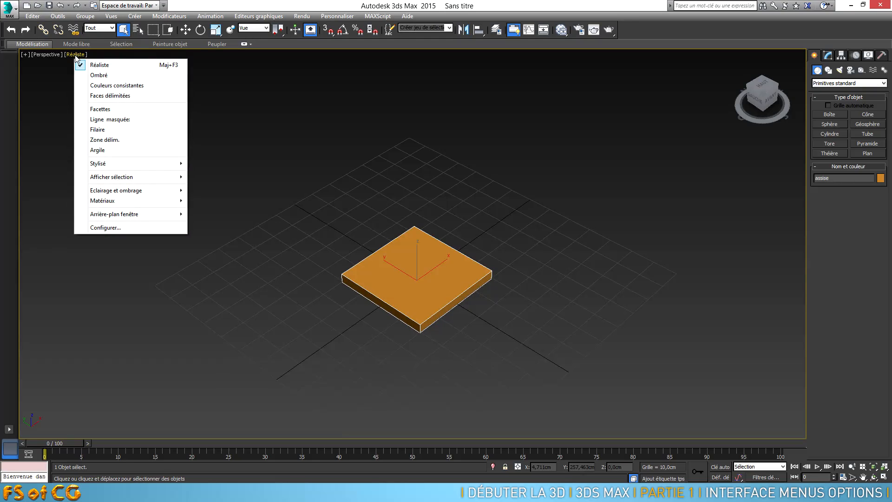
pyautogui.click(110, 130)
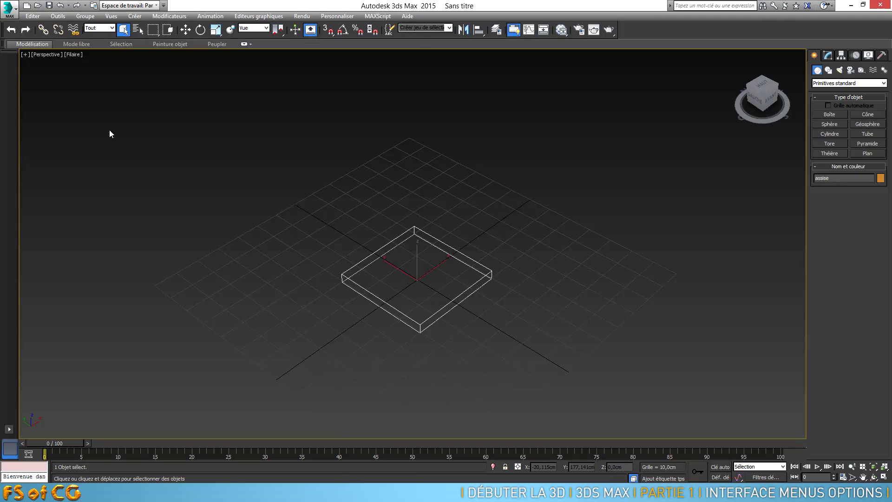
pyautogui.scroll(5, 418, 325)
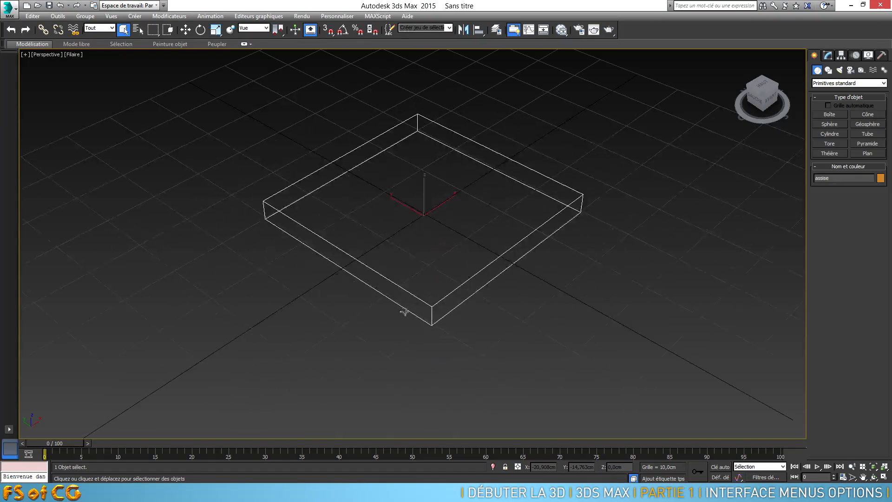
pyautogui.keyDown('alt'); pyautogui.moveTo(440, 319); pyautogui.dragTo(475, 300, button='middle'); pyautogui.keyUp('alt')
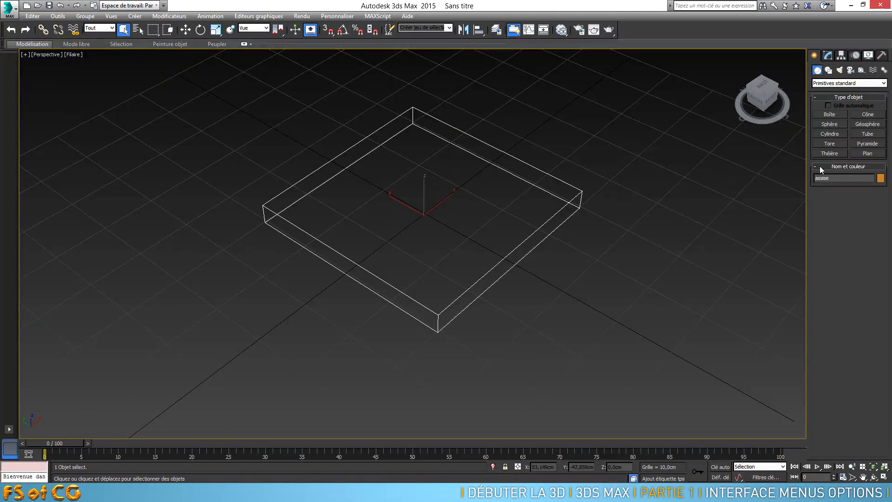
# Create an upright box about 8.9 cm long, 9.1 cm wide and 17.7 cm high at the seat's nearest corner
pyautogui.click(830, 114)
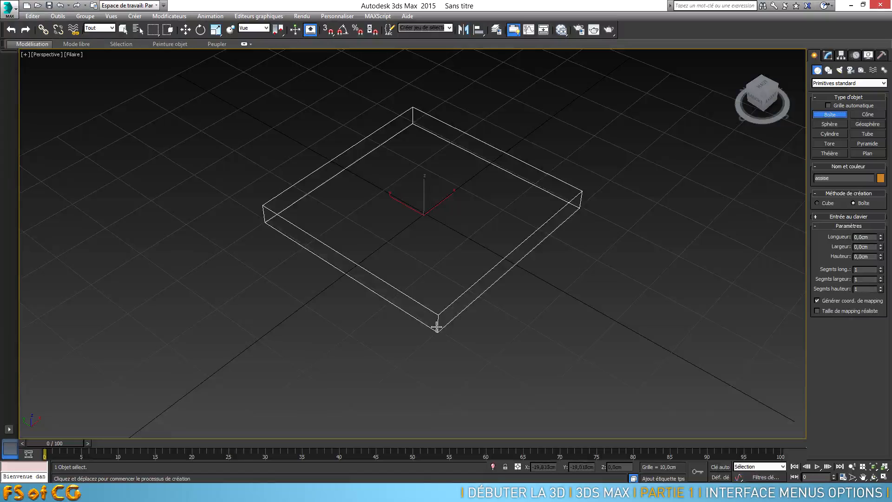
pyautogui.moveTo(437, 328); pyautogui.dragTo(431, 269)
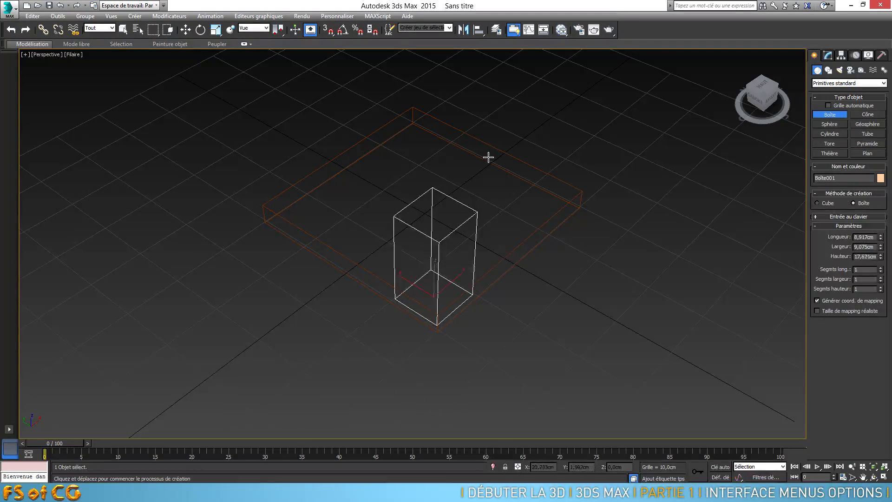
# Cancel the box being created, leave box creation, and restore the four-viewport layout with the seat in view
pyautogui.rightClick(490, 352)
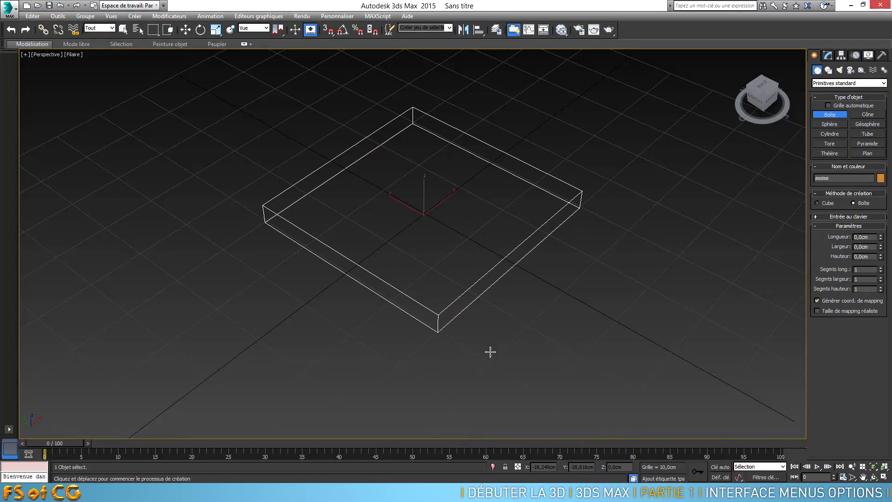
pyautogui.rightClick(491, 353)
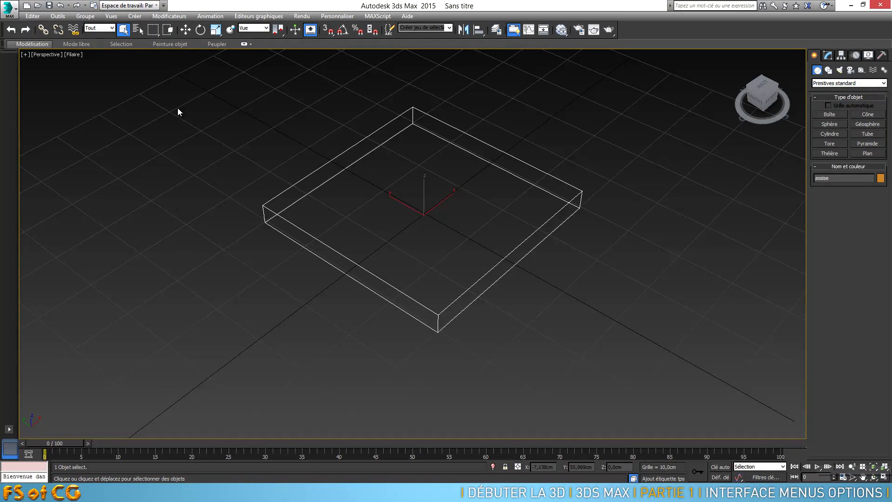
pyautogui.click(24, 54)
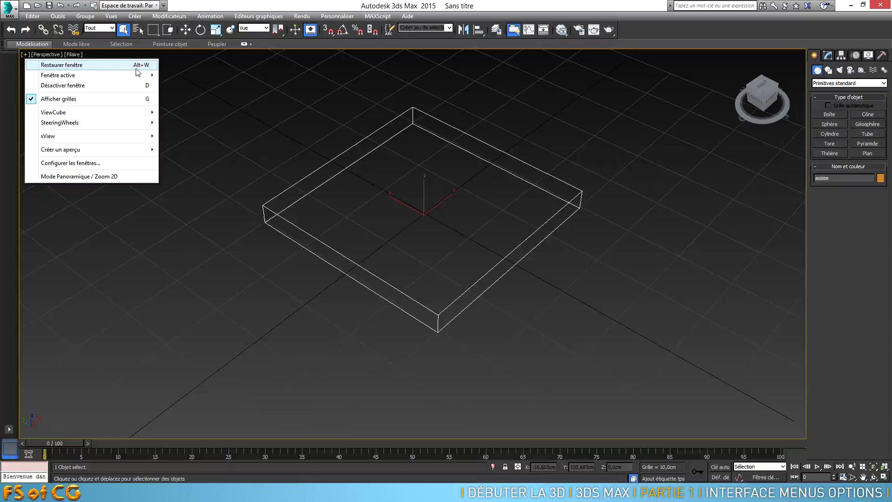
pyautogui.rightClick(275, 121)
pyautogui.hotkey('alt', 'w')
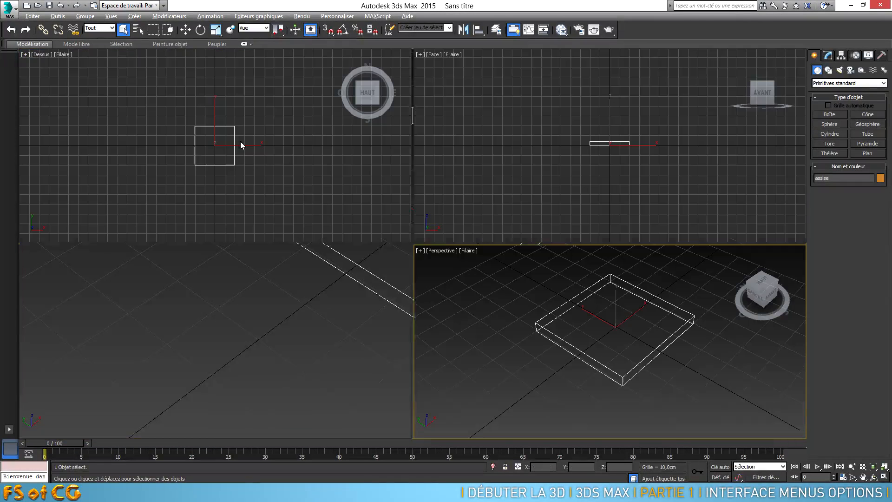
pyautogui.moveTo(215, 149); pyautogui.dragTo(216, 133, button='middle')
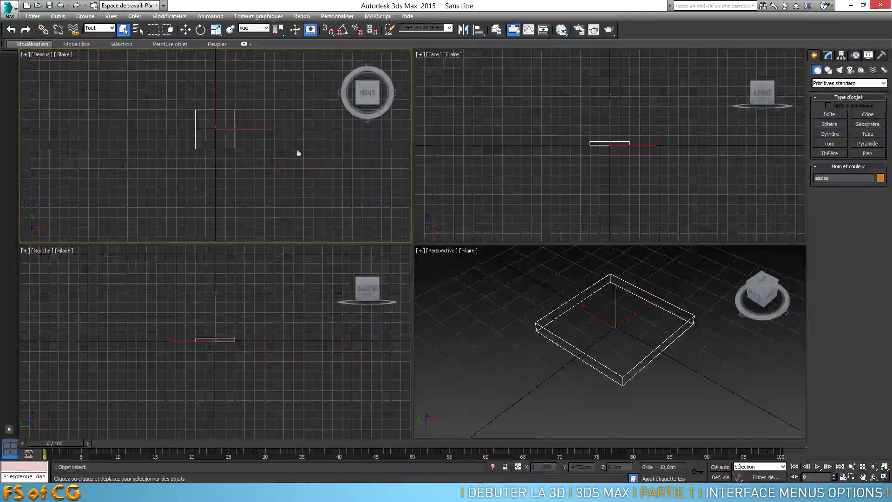
pyautogui.moveTo(566, 158); pyautogui.dragTo(574, 153, button='middle')
pyautogui.moveTo(285, 318)
pyautogui.mouseDown(button='middle')
pyautogui.moveTo(265, 331)
pyautogui.moveTo(285, 306)
pyautogui.mouseUp(button='middle')
pyautogui.moveTo(619, 343)
pyautogui.mouseDown(button='middle')
pyautogui.moveTo(606, 354)
pyautogui.moveTo(602, 342)
pyautogui.moveTo(609, 341)
pyautogui.mouseUp(button='middle')
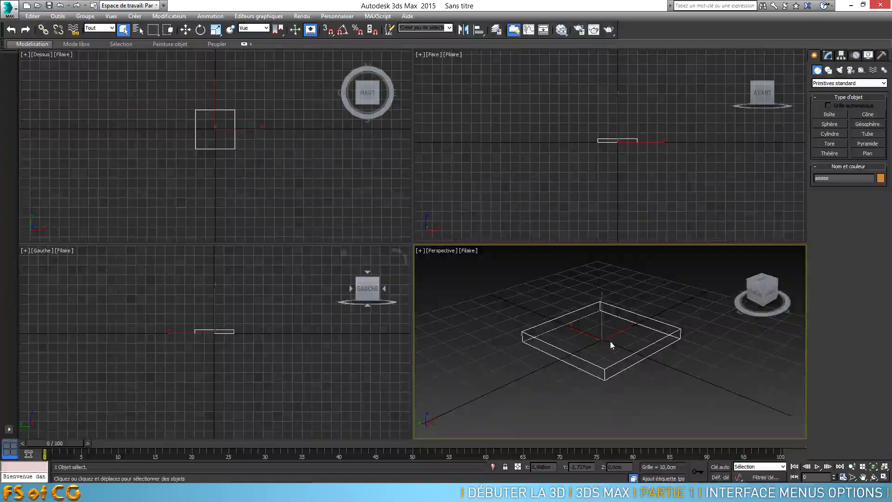
# Deselect the seat and switch the Perspective viewport's display style from wireframe to realistic (Réaliste)
pyautogui.click(469, 251)
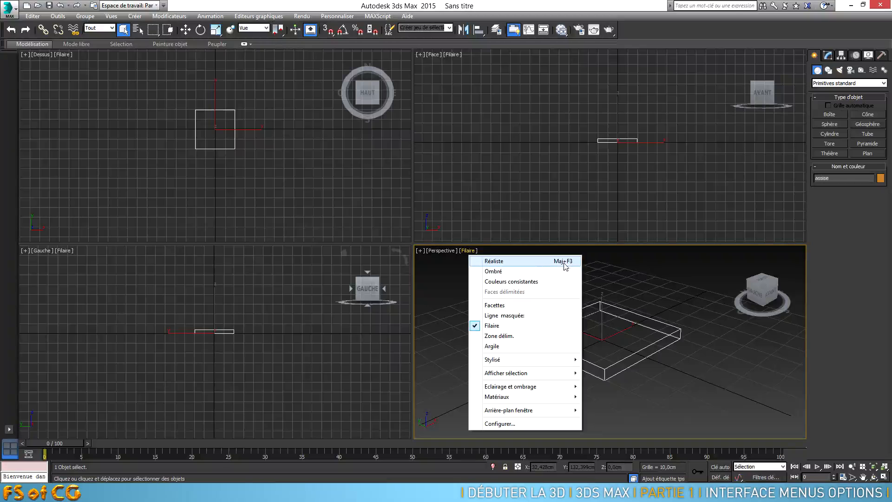
pyautogui.click(606, 264)
pyautogui.click(607, 264)
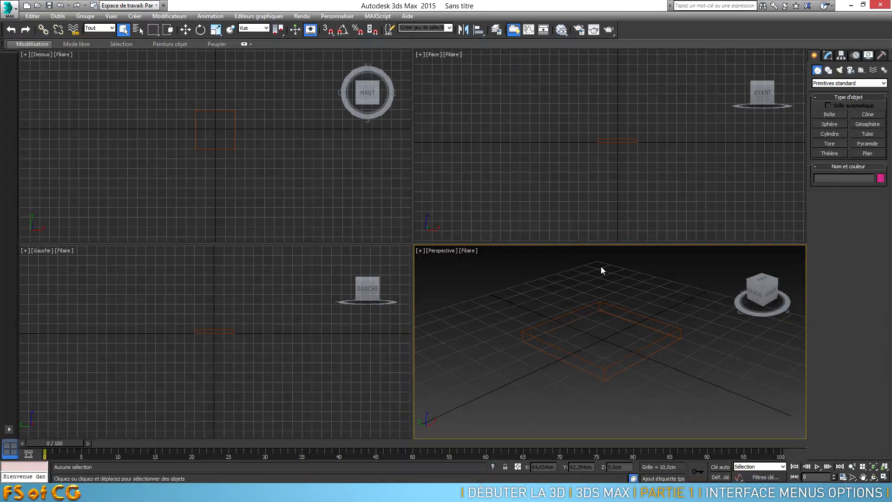
pyautogui.press('F3')
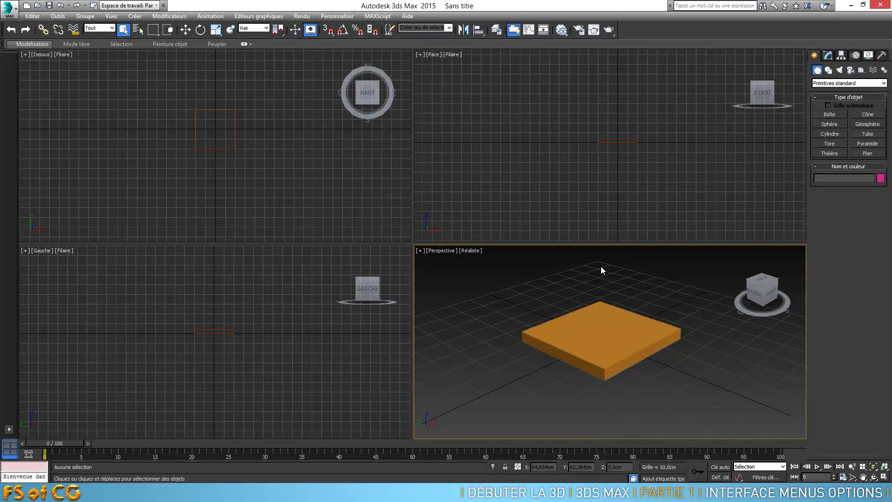
pyautogui.press('F3')
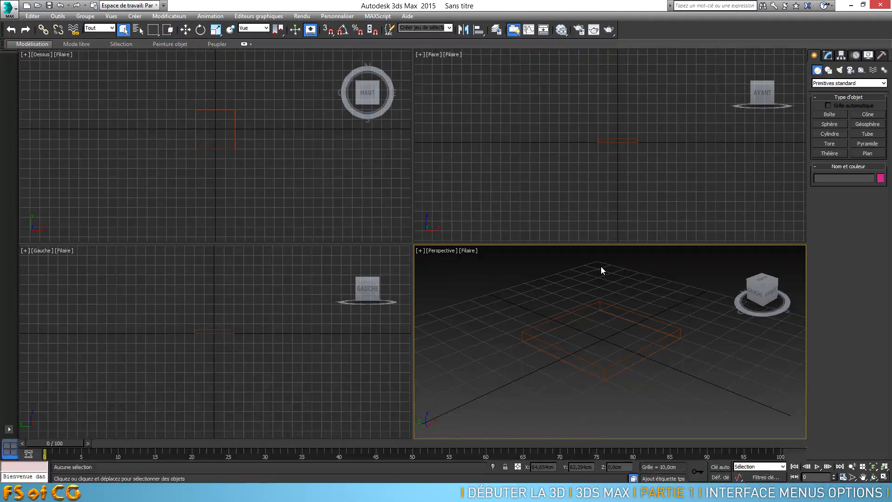
pyautogui.press('F3')
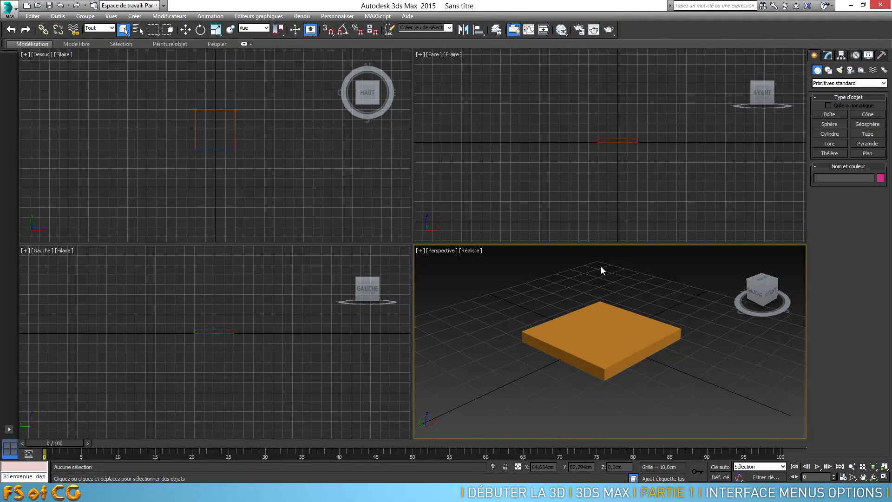
pyautogui.moveTo(614, 329); pyautogui.dragTo(626, 311, button='middle')
# Select assise in the Dessus viewport, change its object colour to pale cream from the 3ds Max palette, and deselect it
pyautogui.moveTo(245, 115); pyautogui.dragTo(227, 160, button='middle')
pyautogui.scroll(8, 217, 140)
pyautogui.scroll(3, 230, 146)
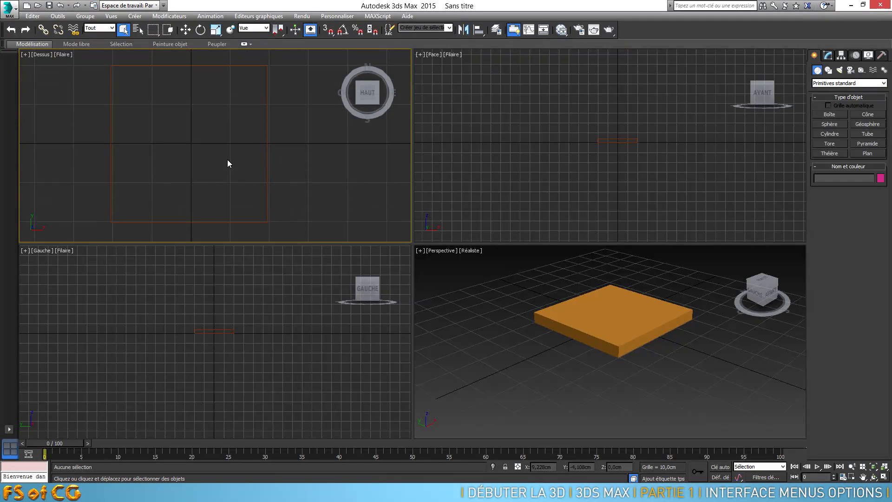
pyautogui.click(266, 78)
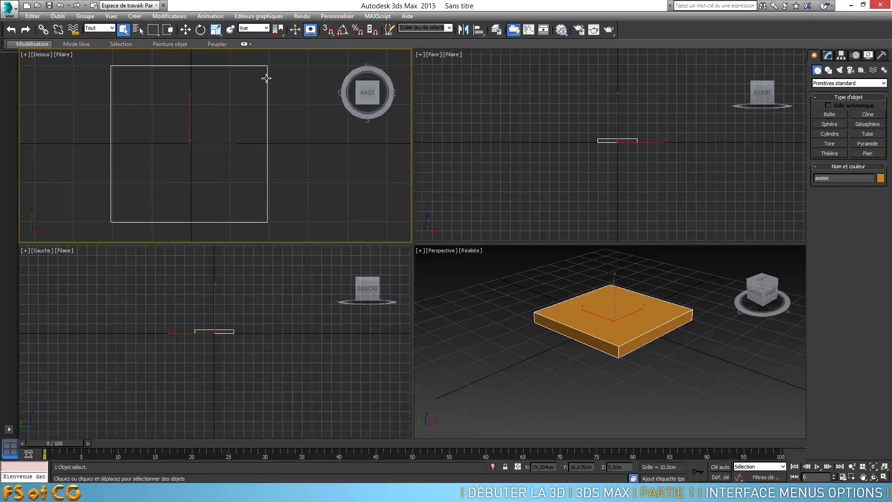
pyautogui.click(310, 157)
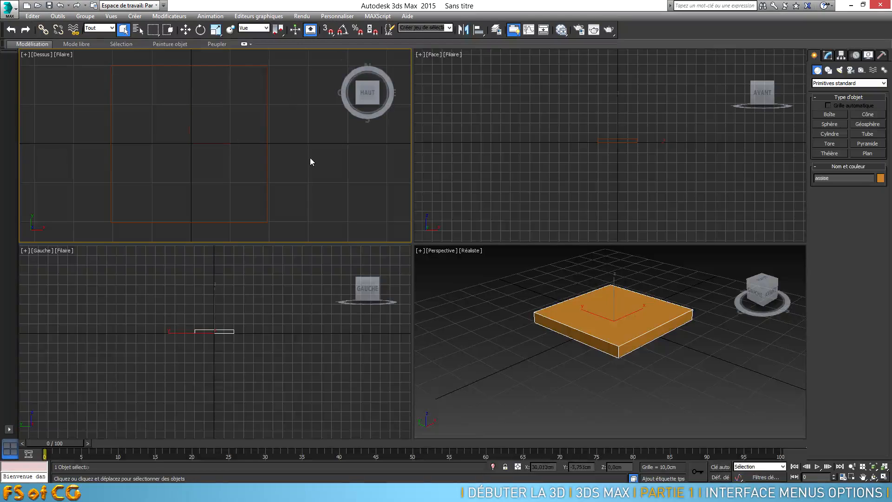
pyautogui.click(236, 66)
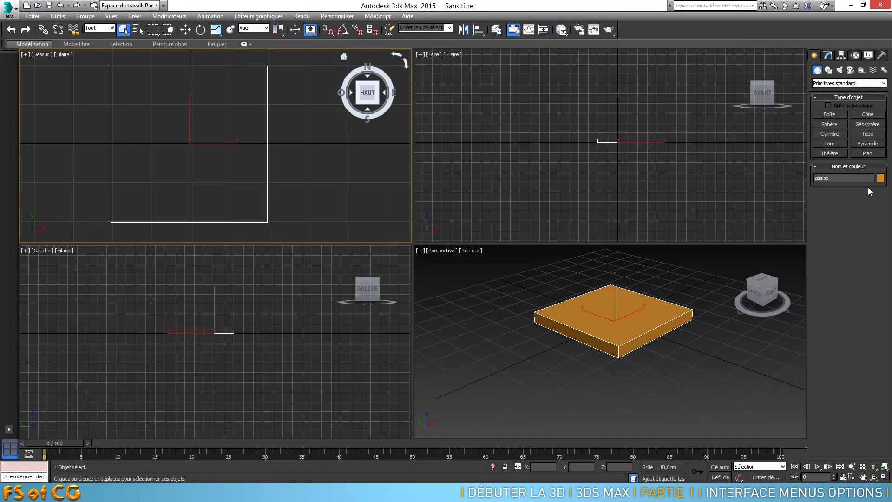
pyautogui.click(881, 178)
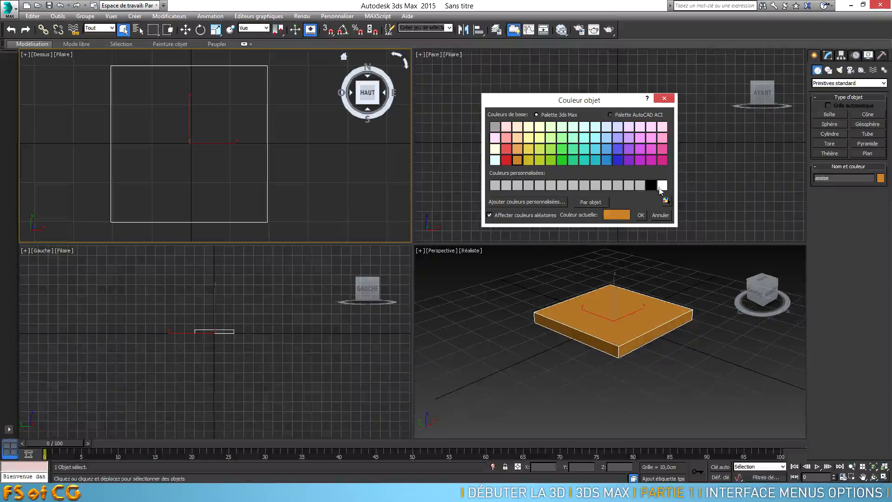
pyautogui.click(530, 127)
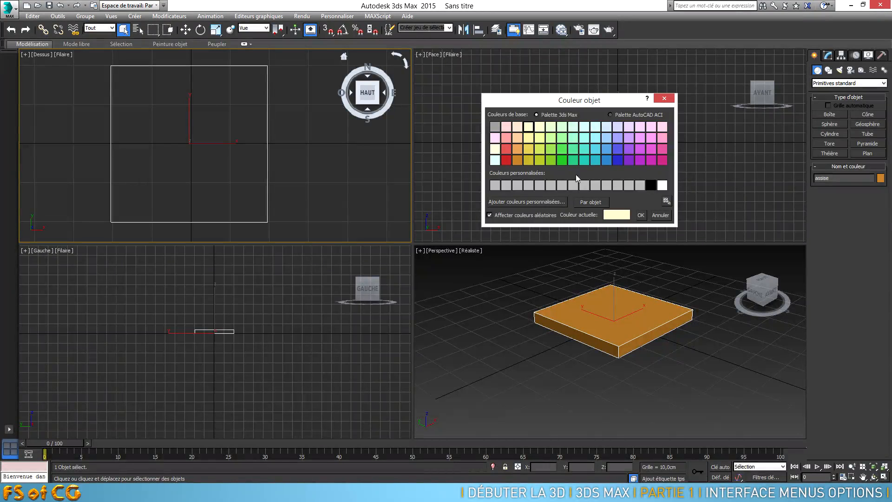
pyautogui.click(641, 215)
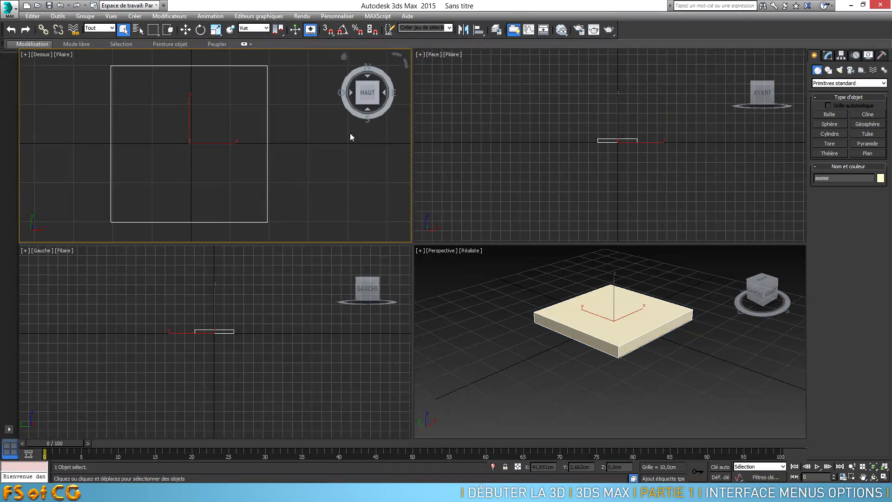
pyautogui.click(325, 137)
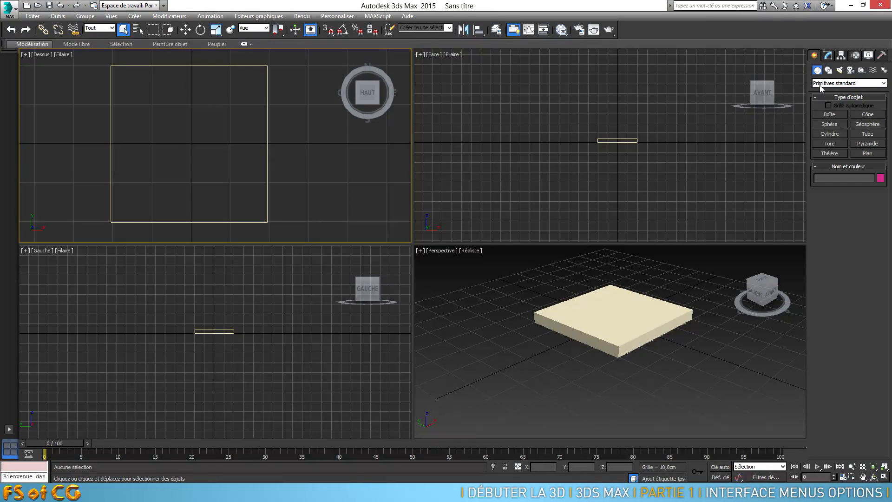
# In the Dessus viewport, create a box about 5.2 × 5.3 cm inside the seat's upper-left corner, extending about 32.8 cm downward
pyautogui.click(830, 115)
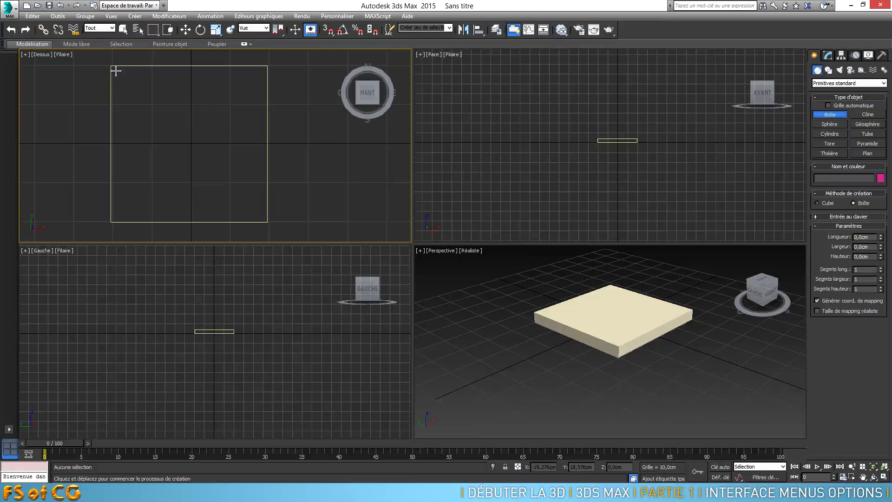
pyautogui.moveTo(116, 70); pyautogui.dragTo(151, 107)
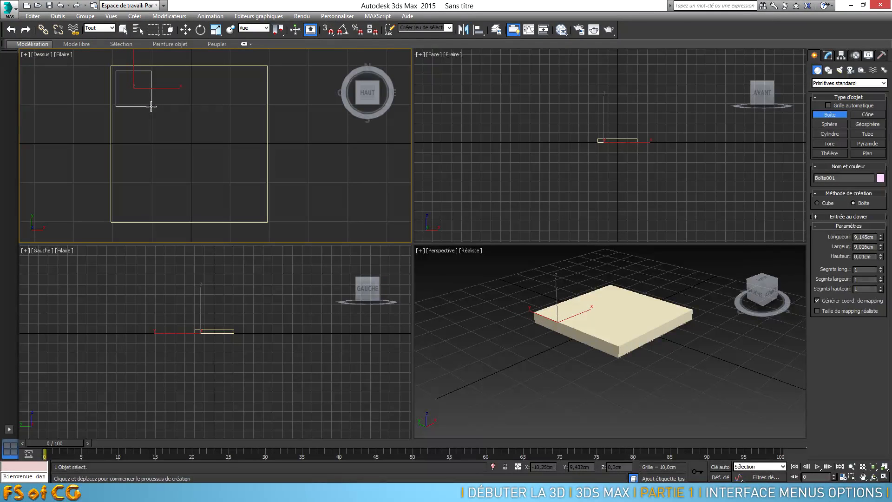
pyautogui.moveTo(152, 106); pyautogui.dragTo(137, 92)
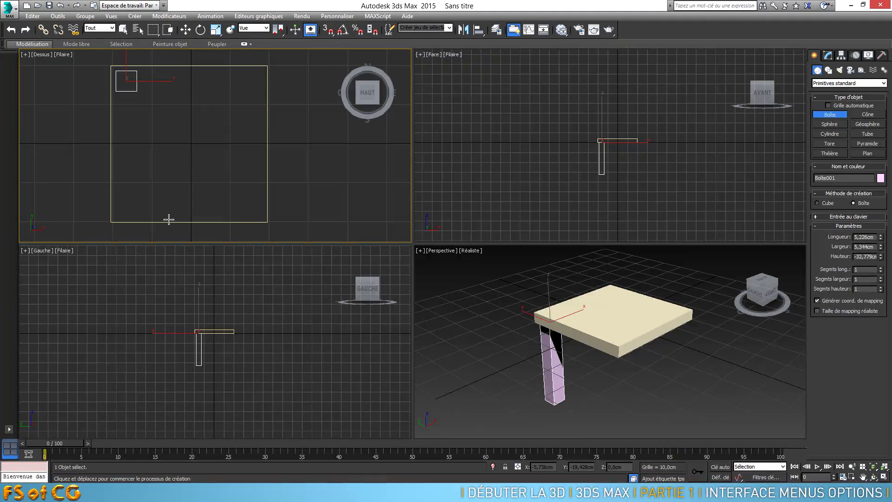
pyautogui.click(169, 220)
pyautogui.rightClick(169, 220)
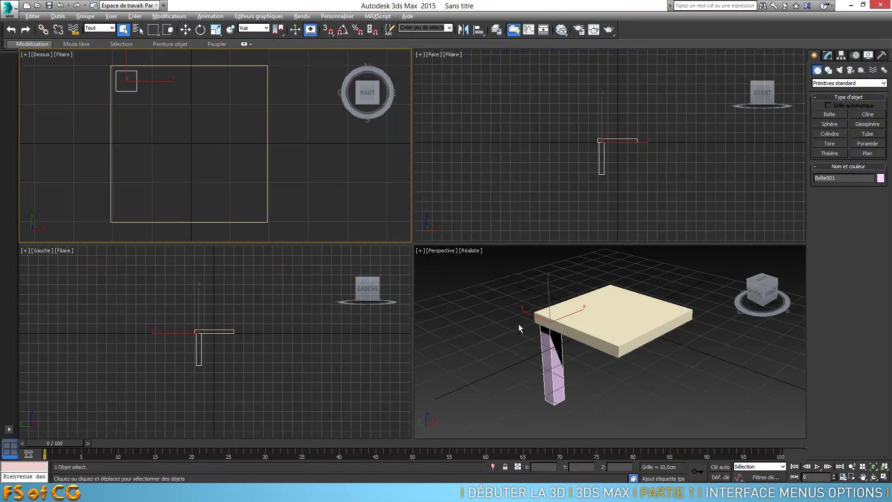
# Rename the new box under the seat's corner as pied
pyautogui.keyDown('alt'); pyautogui.moveTo(520, 328); pyautogui.dragTo(626, 350, button='middle'); pyautogui.keyUp('alt')
pyautogui.moveTo(842, 179); pyautogui.dragTo(799, 181)
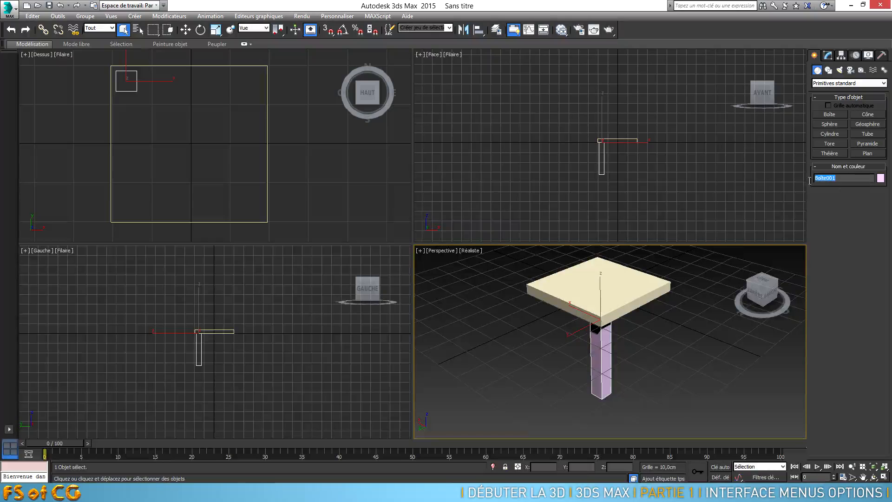
pyautogui.write('pied')
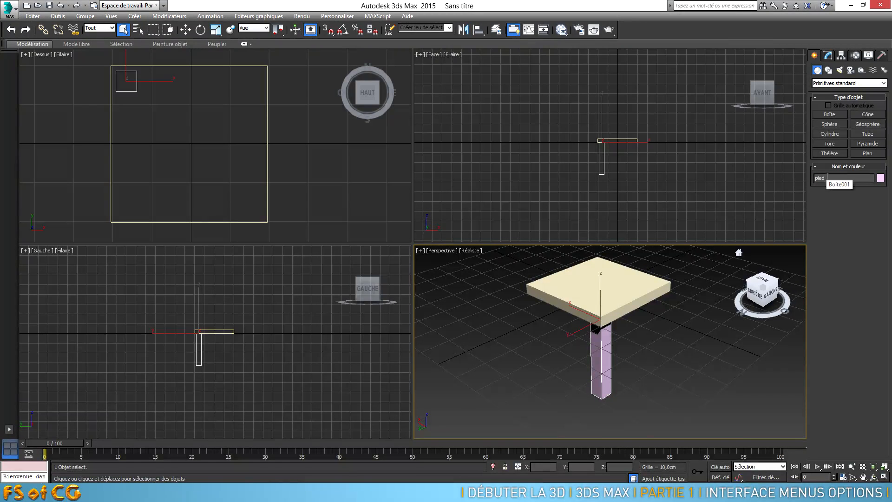
# Set the length and width of pied to 5 cm each in its modifiable parameters
pyautogui.click(828, 56)
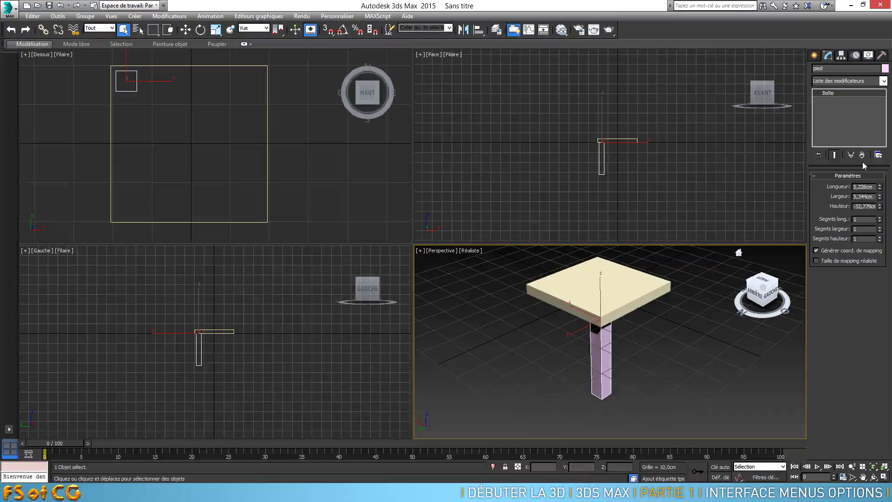
pyautogui.click(865, 187)
pyautogui.write('5')
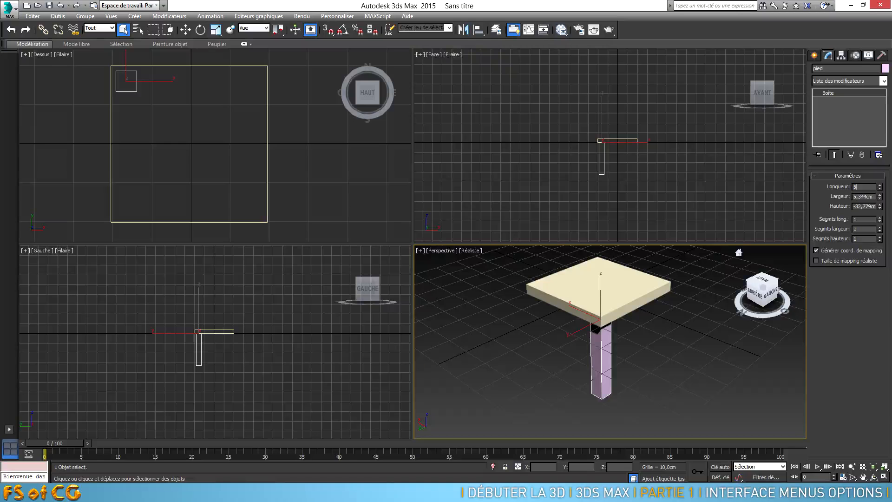
pyautogui.press('Tab')
pyautogui.write('5')
pyautogui.press('Tab')
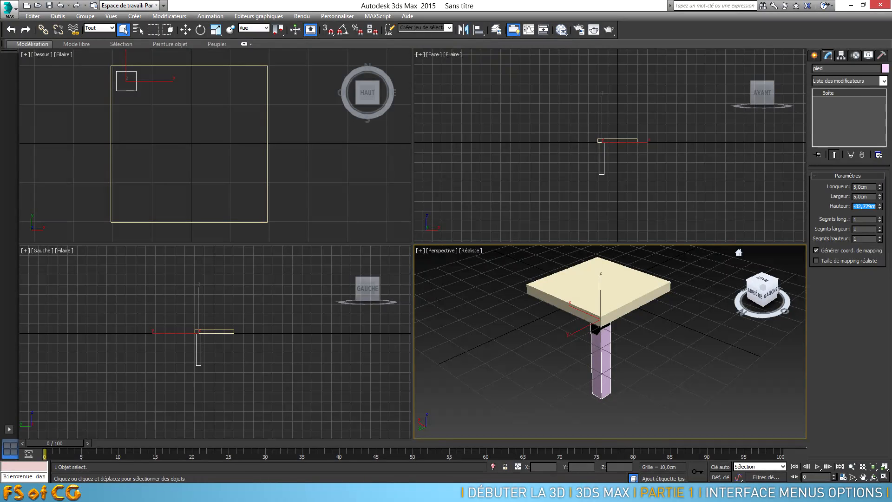
# Set the height of pied to -30 cm so that it extends below the seat
pyautogui.write('30')
pyautogui.press('Return')
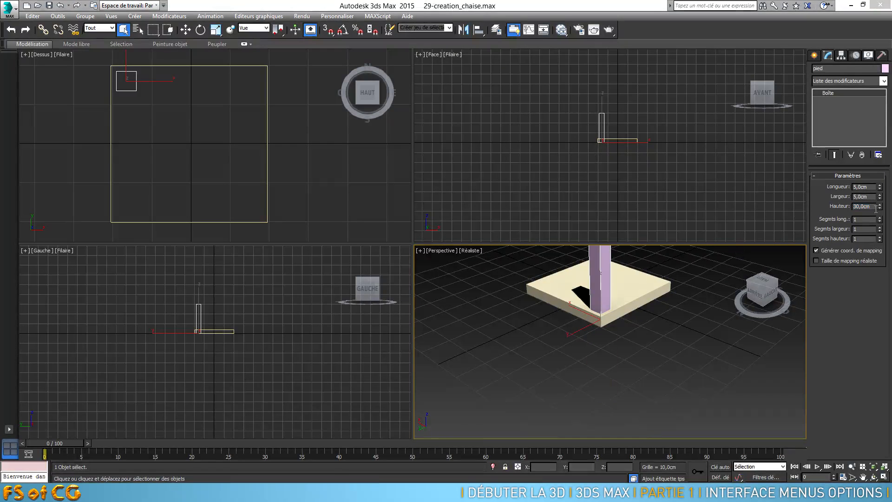
pyautogui.write('-30')
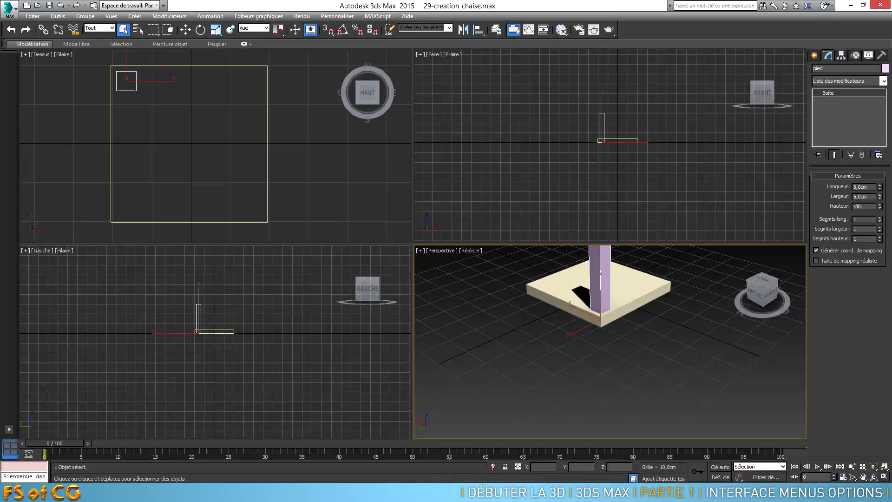
pyautogui.press('Return')
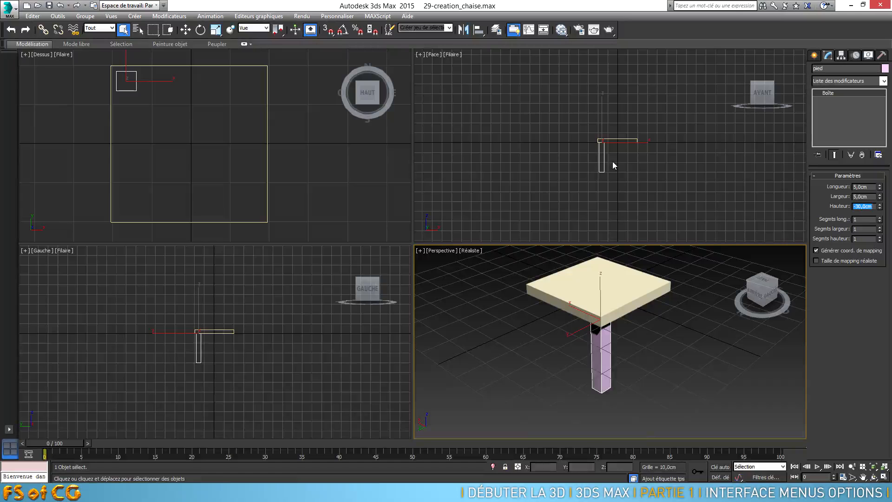
# Set the height of pied to -45 cm and clear the selection
pyautogui.keyDown('alt'); pyautogui.moveTo(648, 336); pyautogui.dragTo(575, 314, button='middle'); pyautogui.keyUp('alt')
pyautogui.doubleClick(856, 207)
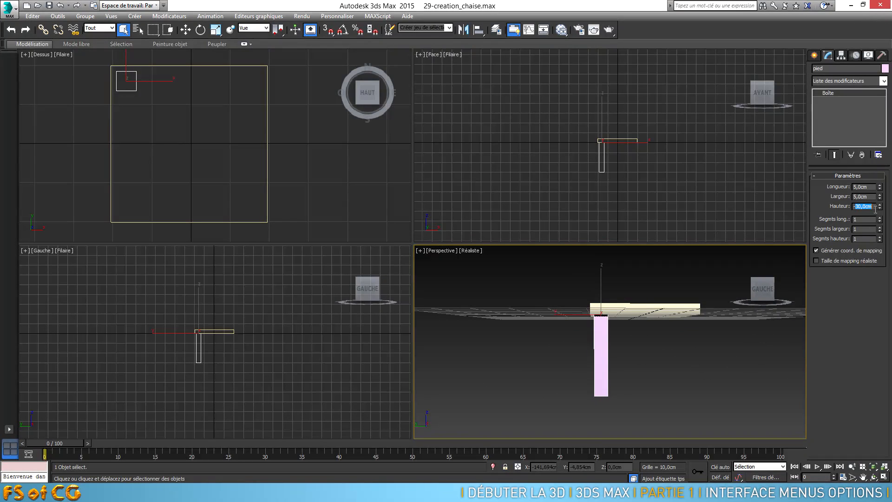
pyautogui.write('-45')
pyautogui.press('Return')
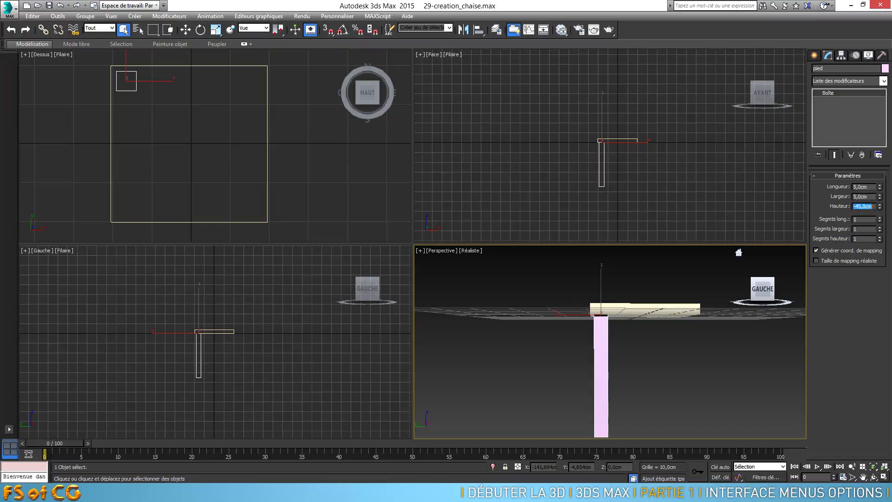
pyautogui.keyDown('alt'); pyautogui.moveTo(653, 353); pyautogui.dragTo(601, 324, button='middle'); pyautogui.keyUp('alt')
pyautogui.scroll(3, 602, 318)
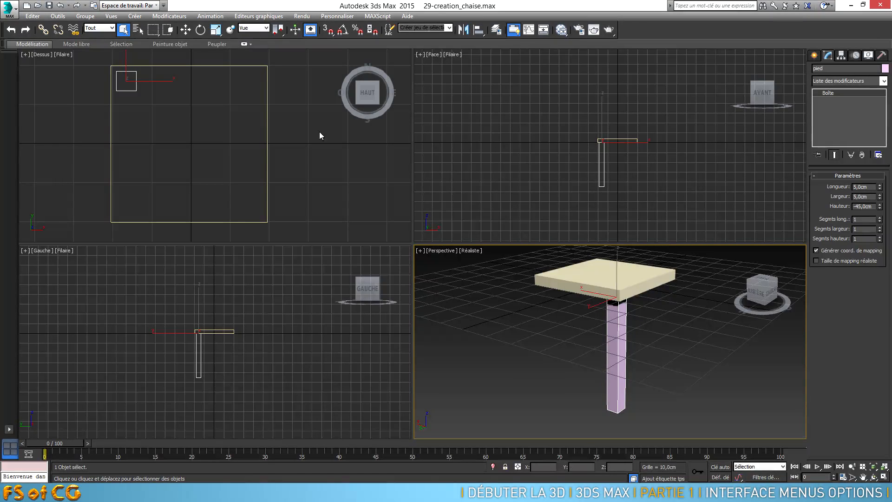
pyautogui.click(263, 70)
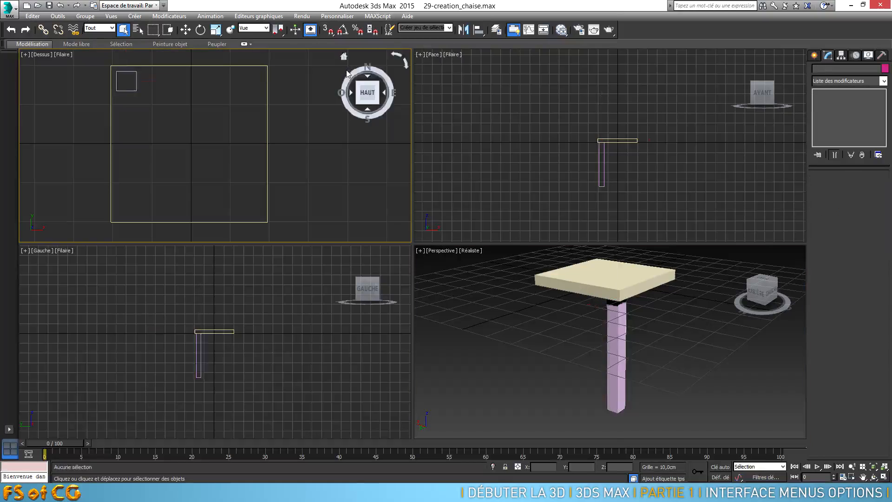
# Draw a second leg as a Box at the seat's other upper corner in the top view, extending below the seat
pyautogui.click(814, 55)
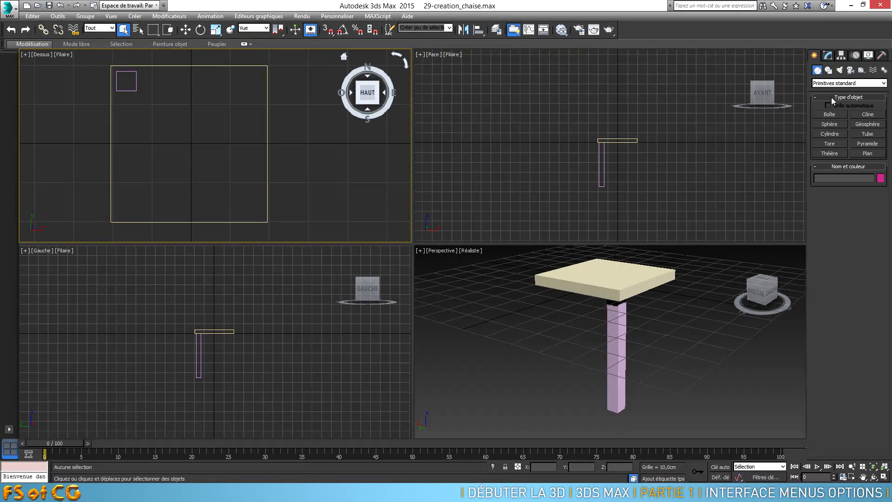
pyautogui.click(830, 114)
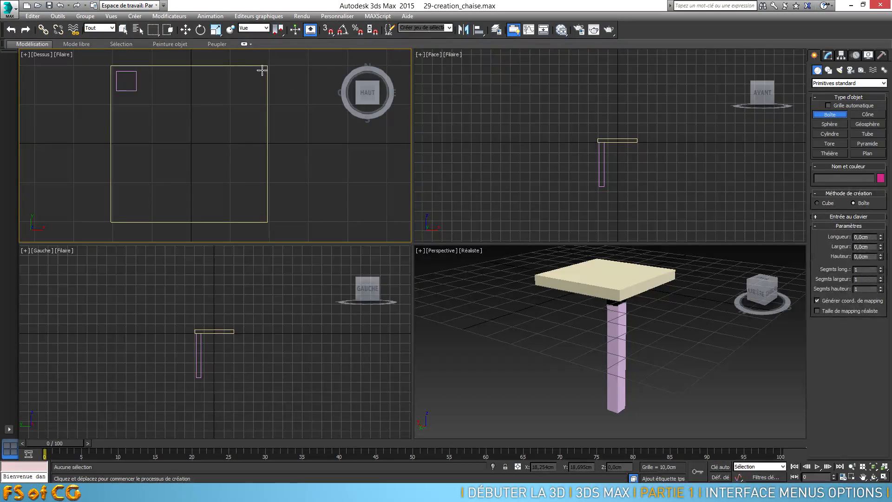
pyautogui.moveTo(261, 70); pyautogui.dragTo(238, 92)
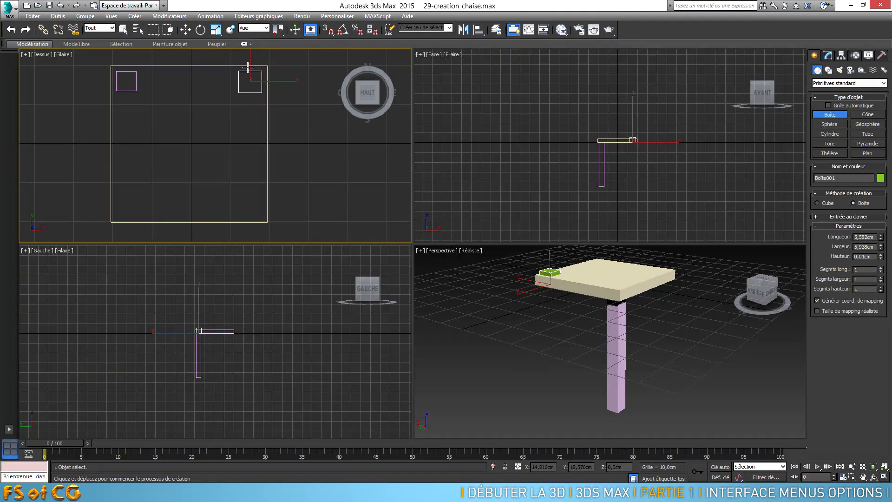
pyautogui.click(289, 299)
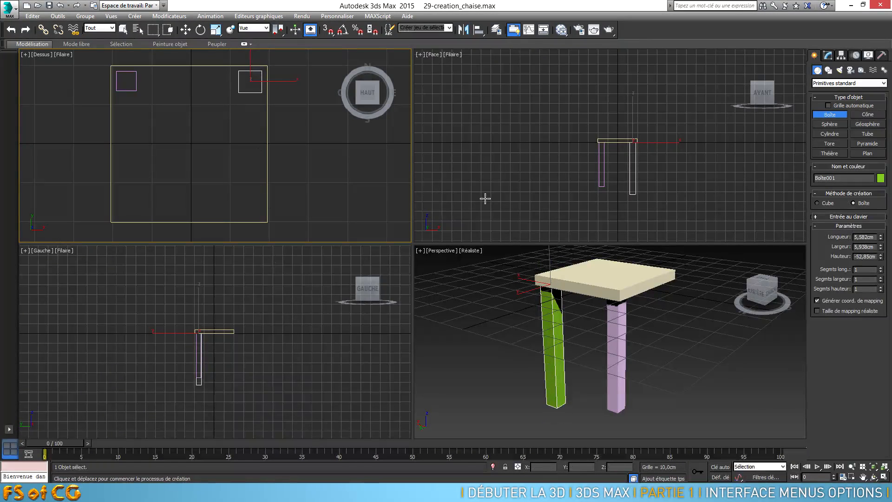
pyautogui.rightClick(303, 132)
# Set the new box's length and width to 5 cm and its height to -45 cm, then delete the box
pyautogui.click(828, 55)
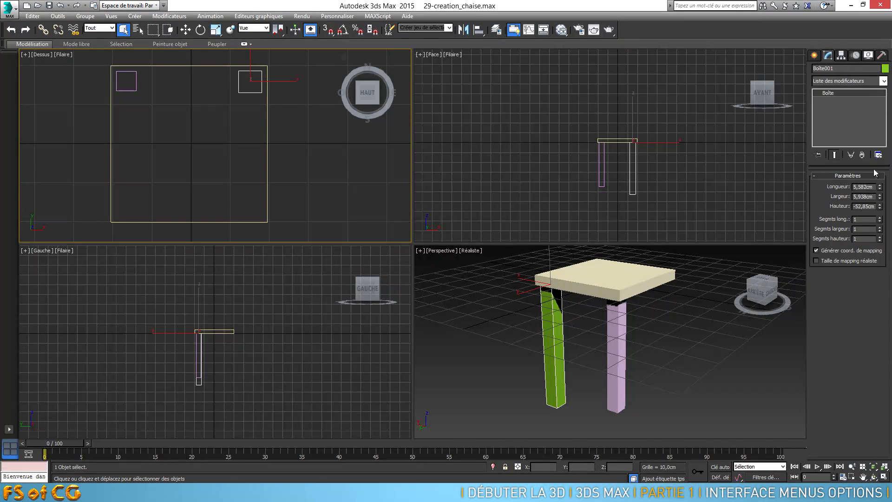
pyautogui.moveTo(874, 187); pyautogui.dragTo(838, 190)
pyautogui.write('5')
pyautogui.press('Tab')
pyautogui.write('5')
pyautogui.press('Tab')
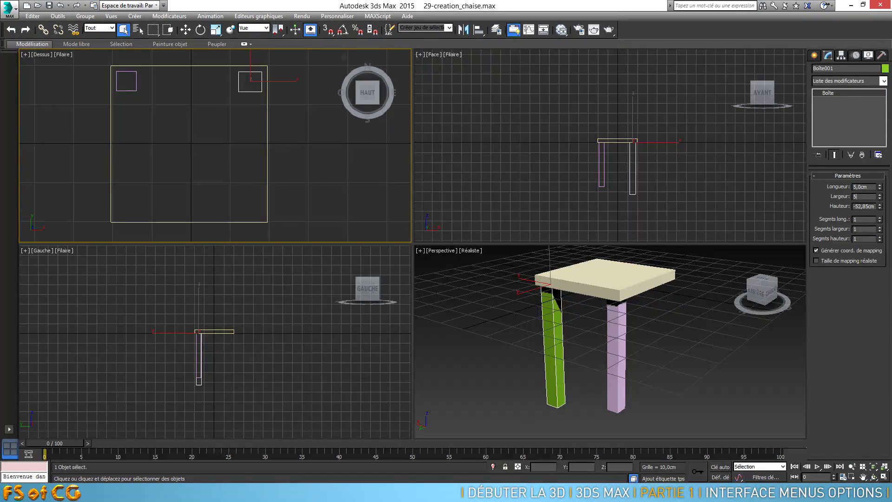
pyautogui.write('-45')
pyautogui.press('Return')
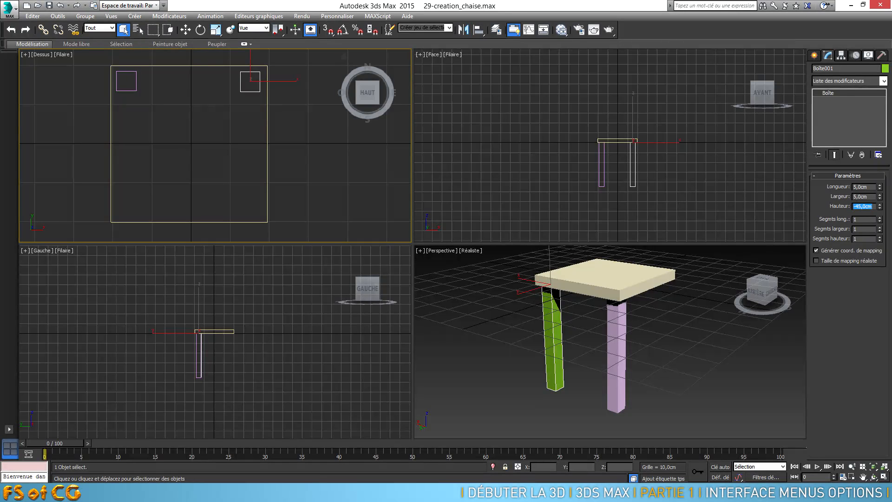
pyautogui.press('Return')
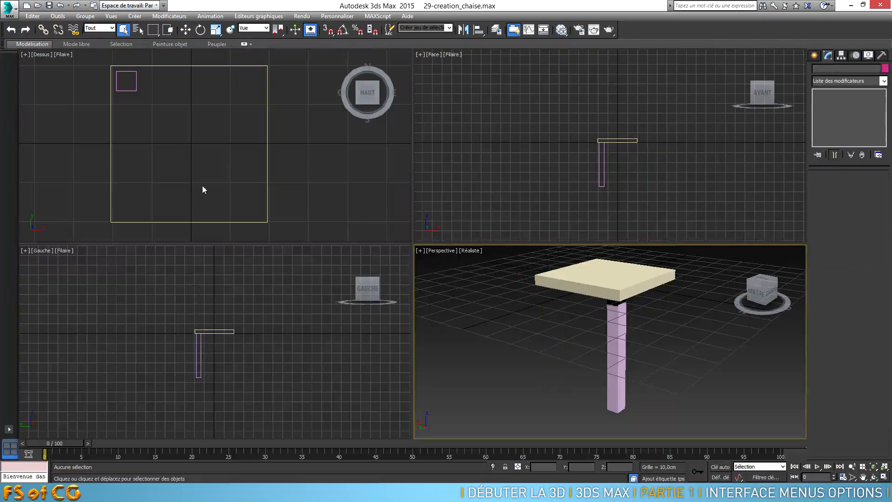
# Clone the leg pied in place as an independent copy
pyautogui.click(121, 90)
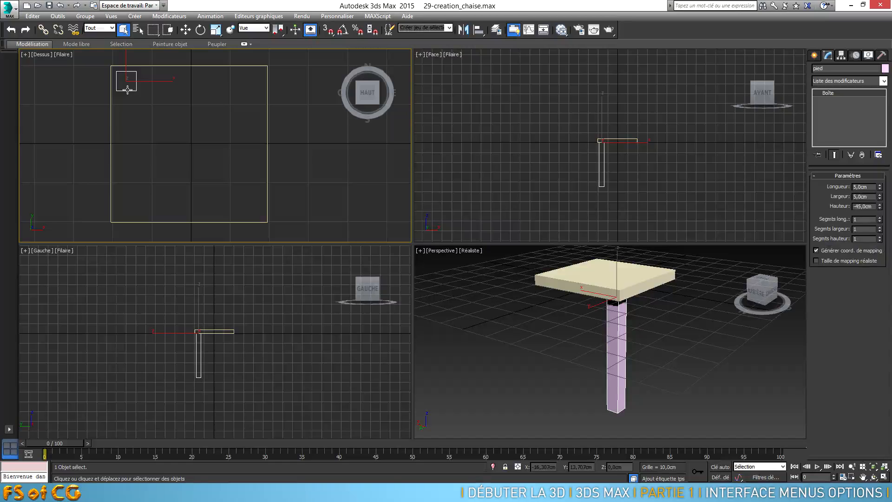
pyautogui.click(644, 337)
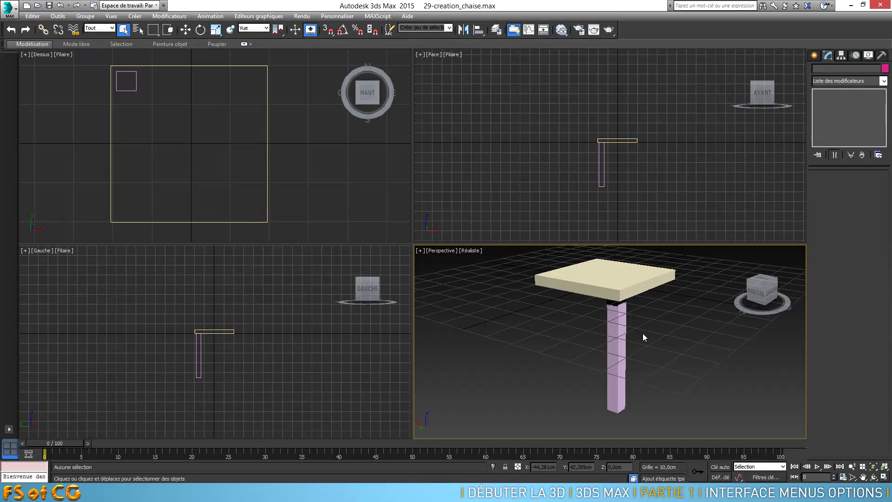
pyautogui.click(621, 334)
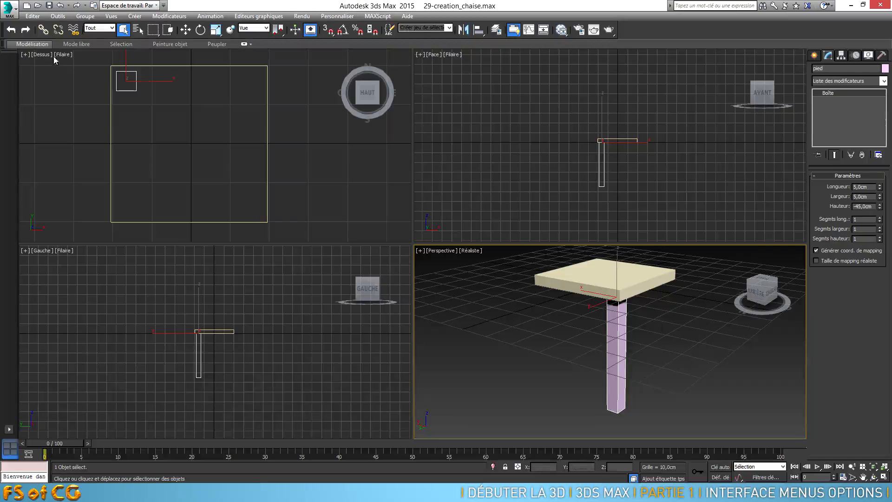
pyautogui.click(34, 16)
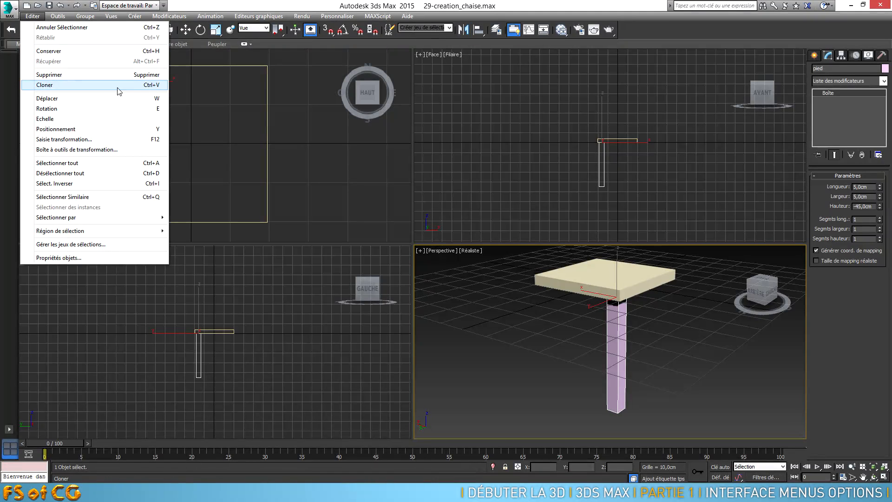
pyautogui.click(142, 85)
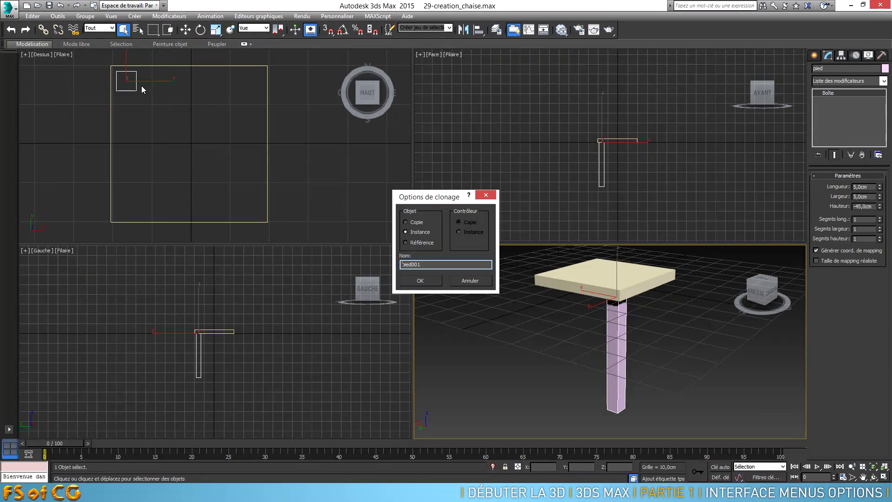
pyautogui.moveTo(436, 199); pyautogui.dragTo(487, 134)
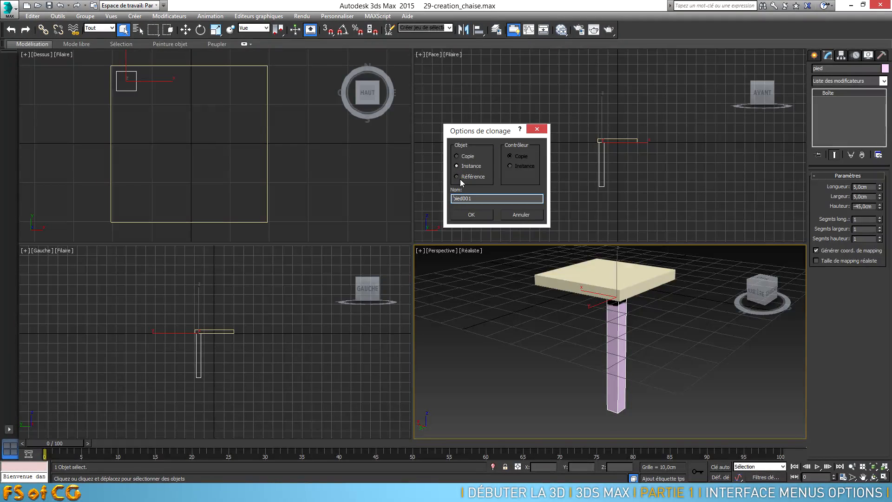
pyautogui.click(462, 157)
pyautogui.click(471, 157)
pyautogui.click(475, 216)
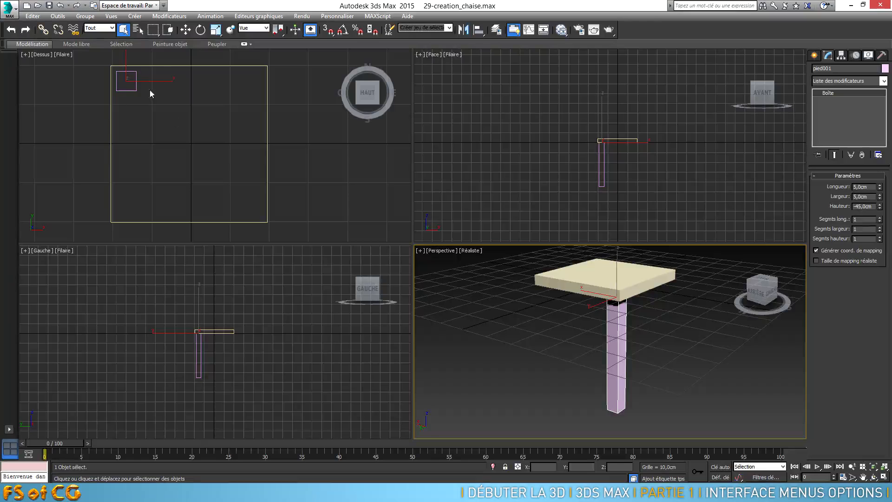
# Move the cloned leg along X to the seat's other upper corner in the top view, at about X 15.6 cm
pyautogui.click(189, 31)
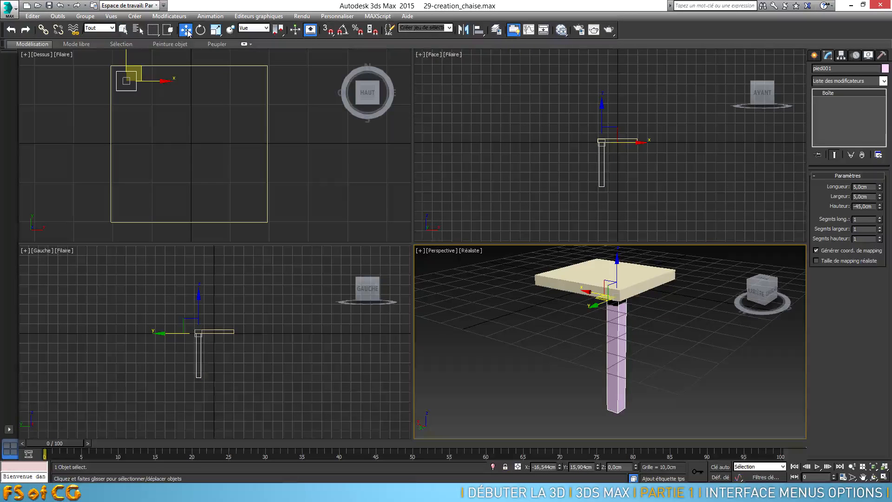
pyautogui.click(162, 82)
pyautogui.keyDown('shift'); pyautogui.moveTo(161, 81); pyautogui.dragTo(286, 87); pyautogui.keyUp('shift')
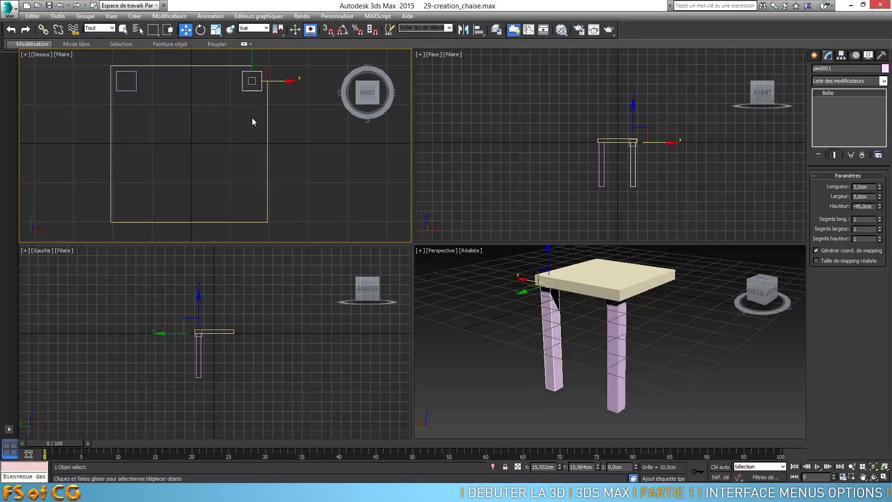
# Select both legs together with a region selection in the top view
pyautogui.moveTo(255, 114); pyautogui.dragTo(125, 89)
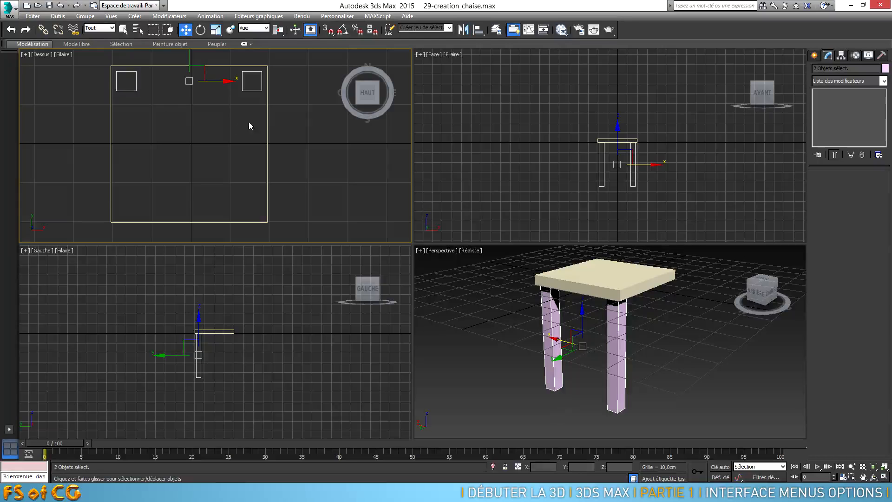
pyautogui.moveTo(260, 135); pyautogui.dragTo(126, 80)
pyautogui.moveTo(127, 117); pyautogui.dragTo(250, 82)
# Select pied and pied001 together under the default layer in the layer explorer and close the explorer
pyautogui.click(496, 30)
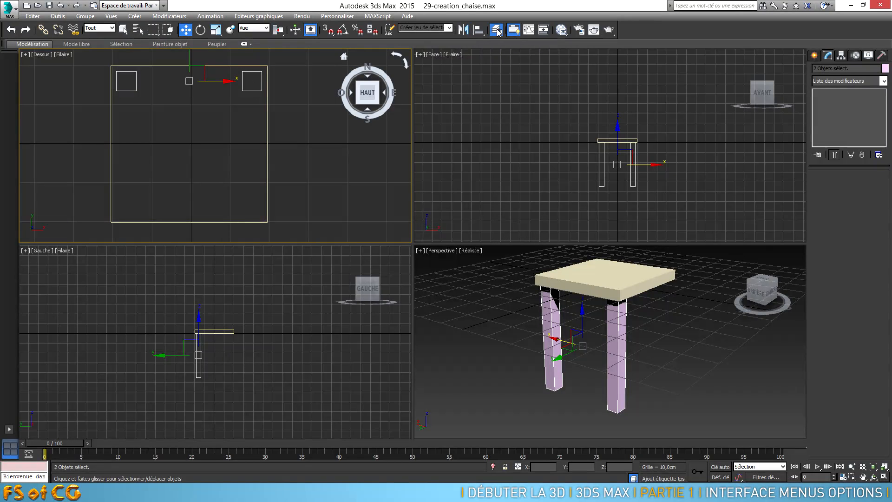
pyautogui.moveTo(122, 56); pyautogui.dragTo(104, 85)
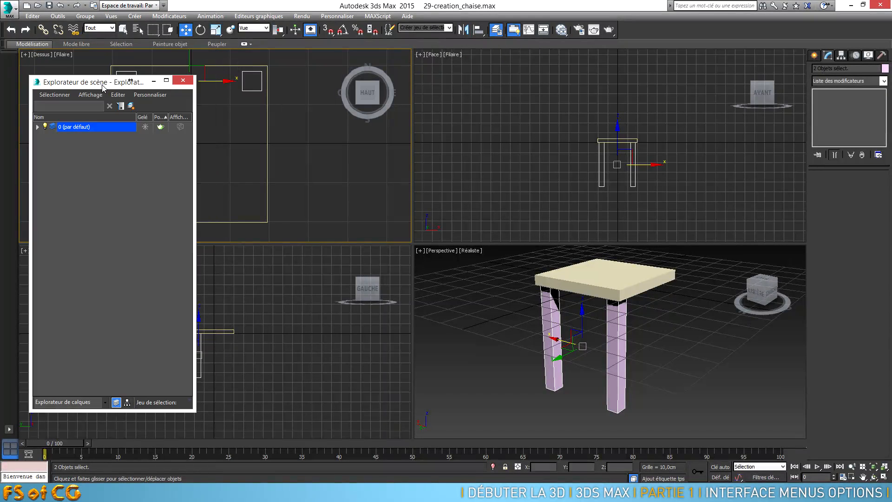
pyautogui.click(37, 127)
pyautogui.click(78, 161)
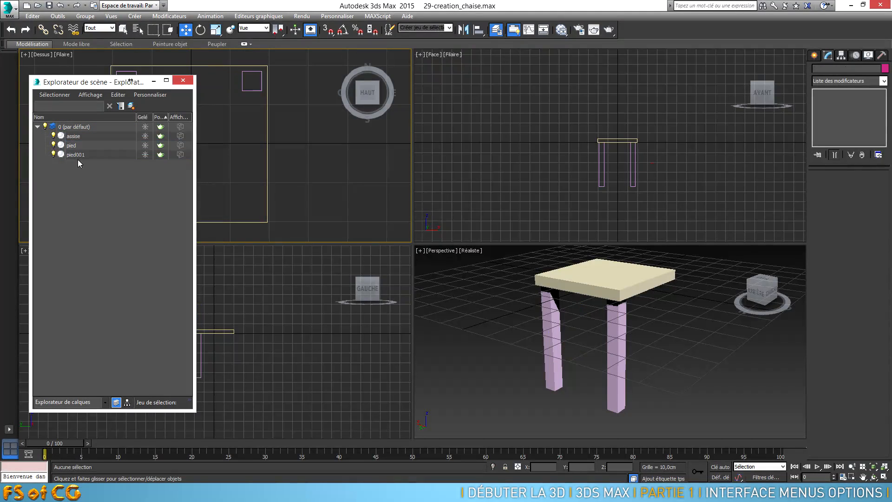
pyautogui.click(79, 156)
pyautogui.keyDown('ctrl'); pyautogui.click(80, 147); pyautogui.keyUp('ctrl')
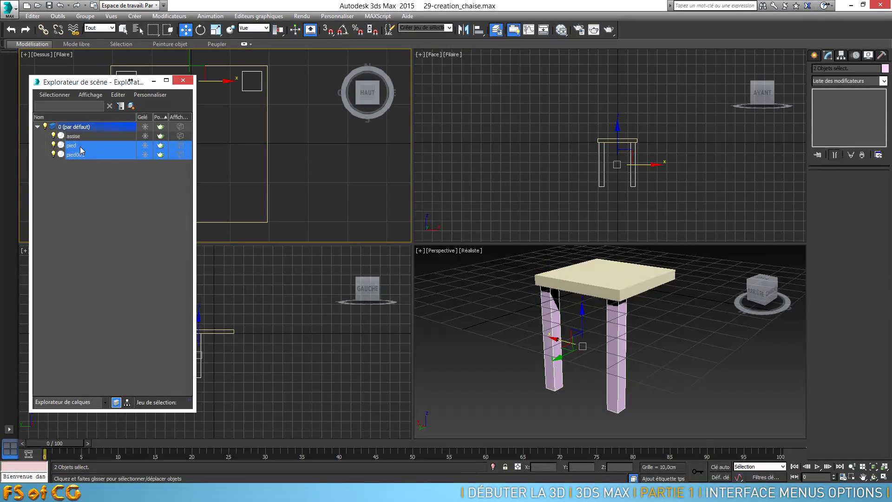
pyautogui.click(186, 80)
# Clone the two selected legs along Y to the opposite edge of the seat as one independent copy
pyautogui.scroll(-3, 215, 125)
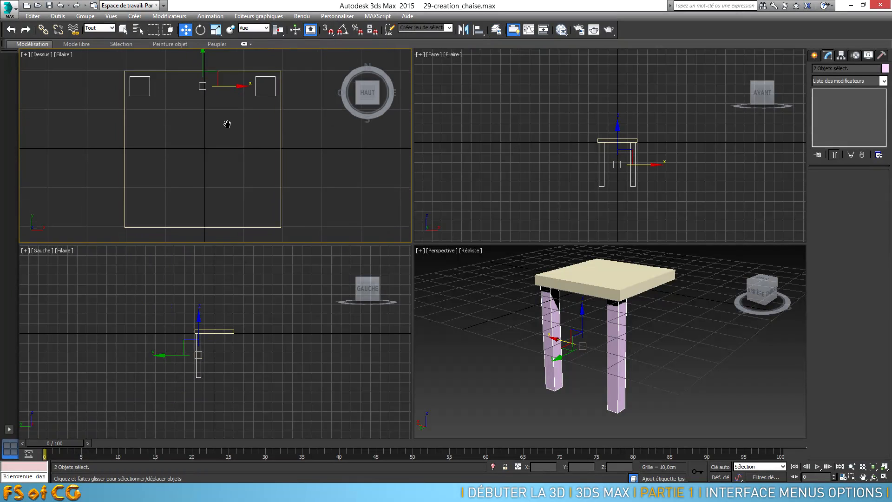
pyautogui.click(33, 16)
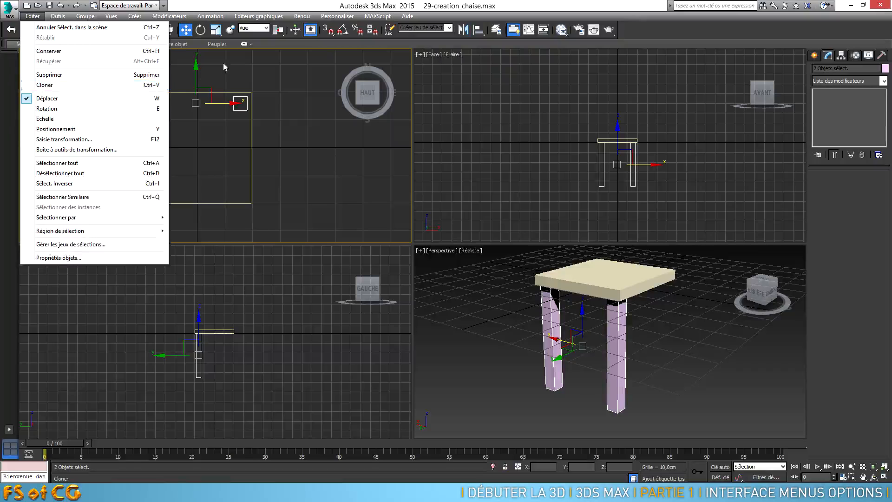
pyautogui.rightClick(221, 93)
pyautogui.click(222, 102)
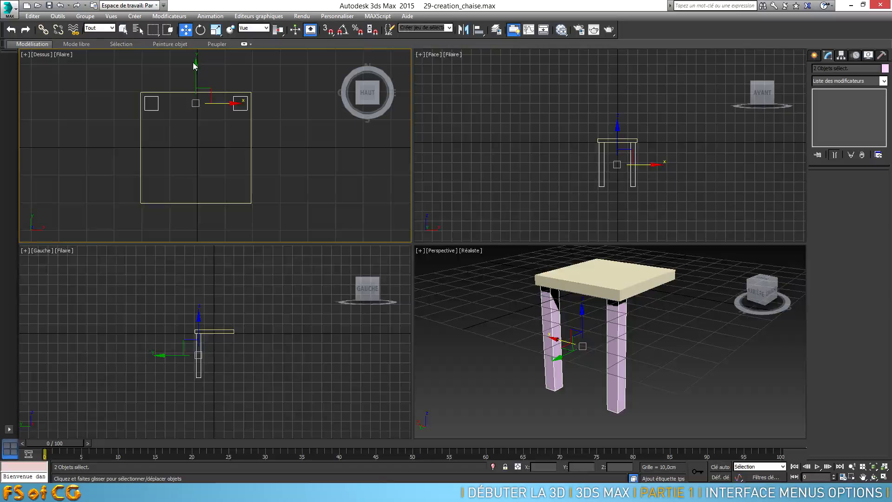
pyautogui.keyDown('shift'); pyautogui.moveTo(197, 65); pyautogui.dragTo(196, 65); pyautogui.keyUp('shift')
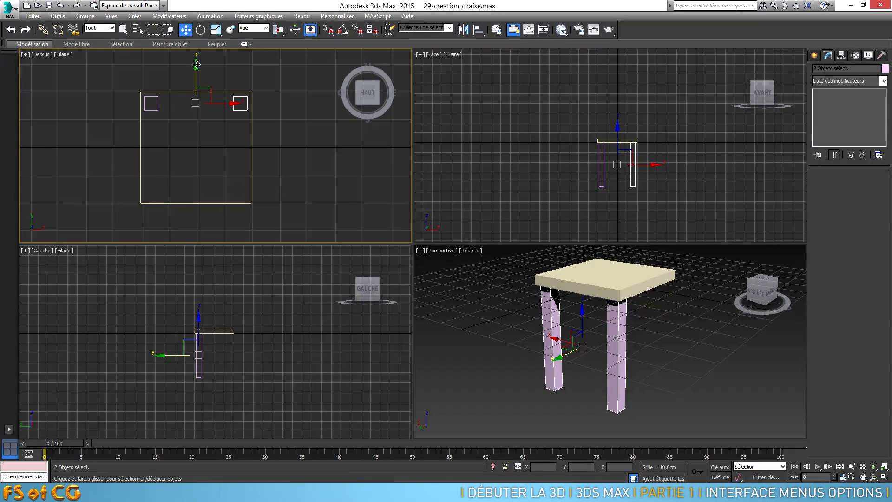
pyautogui.keyDown('shift'); pyautogui.moveTo(197, 65); pyautogui.dragTo(202, 151); pyautogui.keyUp('shift')
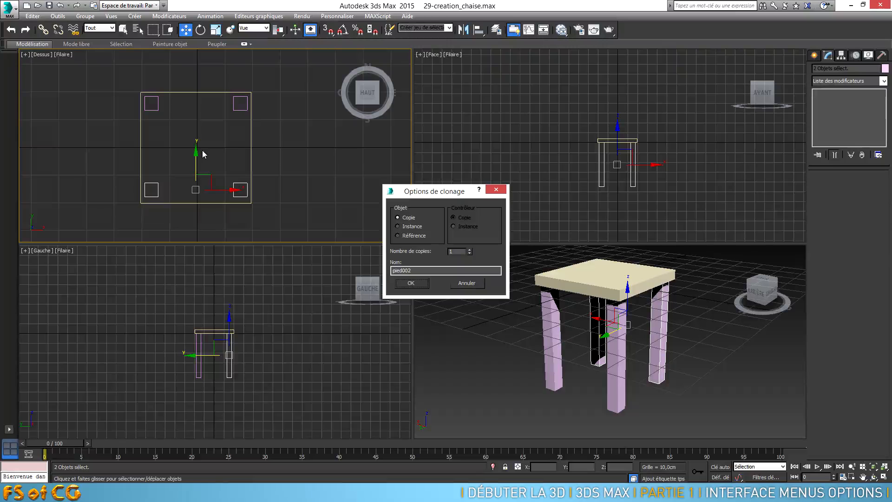
pyautogui.moveTo(444, 195); pyautogui.dragTo(486, 135)
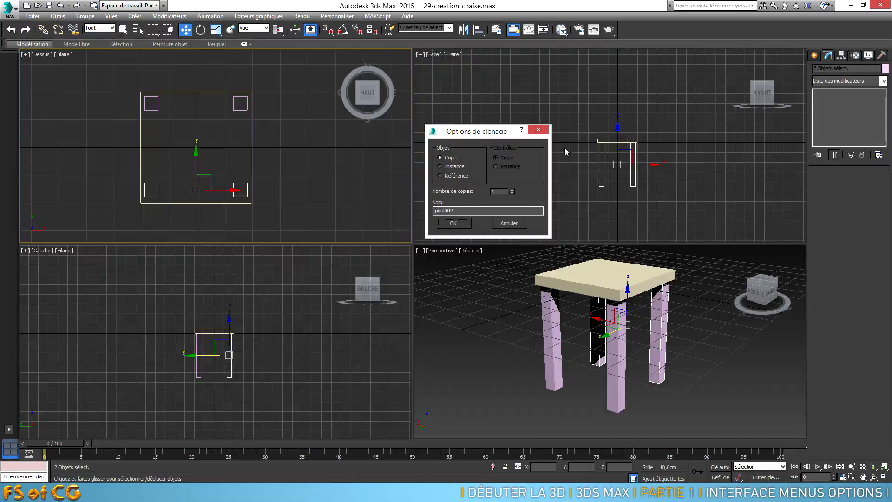
pyautogui.click(455, 224)
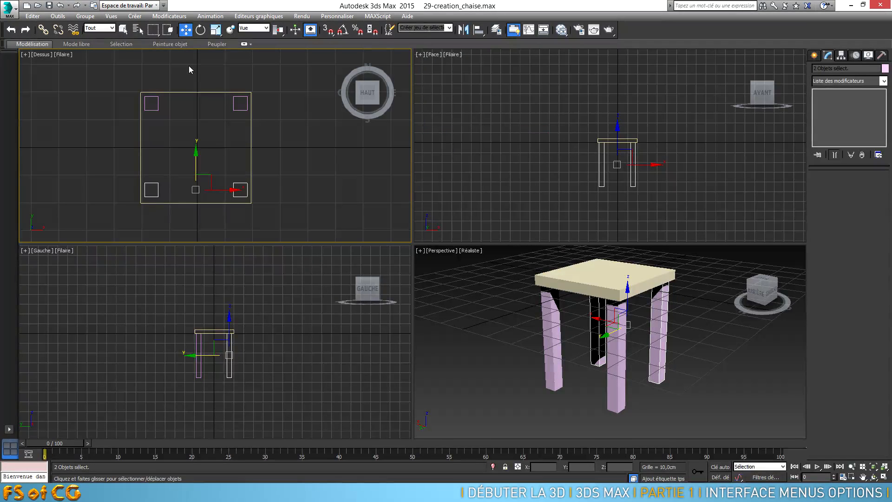
# Clone the two selected legs straight up in the front view as one independent copy, forming the backrest uprights on the seat
pyautogui.scroll(-3, 643, 327)
pyautogui.moveTo(642, 327)
pyautogui.mouseDown(button='middle')
pyautogui.moveTo(629, 305)
pyautogui.moveTo(653, 330)
pyautogui.moveTo(631, 328)
pyautogui.mouseUp(button='middle')
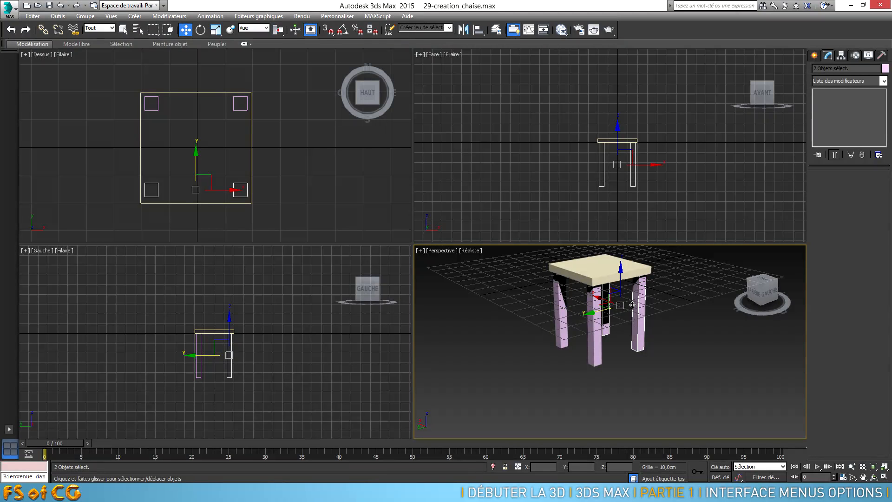
pyautogui.moveTo(632, 304); pyautogui.dragTo(620, 357, button='middle')
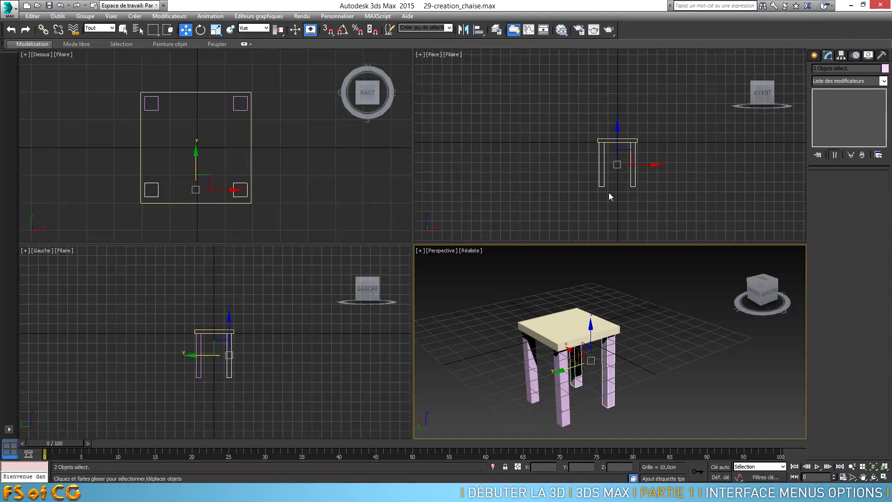
pyautogui.moveTo(612, 170); pyautogui.dragTo(592, 169, button='middle')
pyautogui.scroll(3, 592, 169)
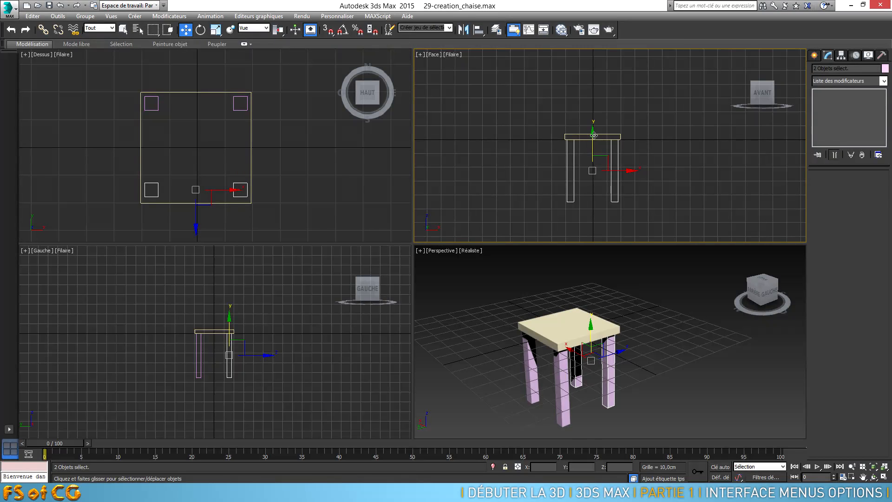
pyautogui.moveTo(594, 136); pyautogui.dragTo(603, 71)
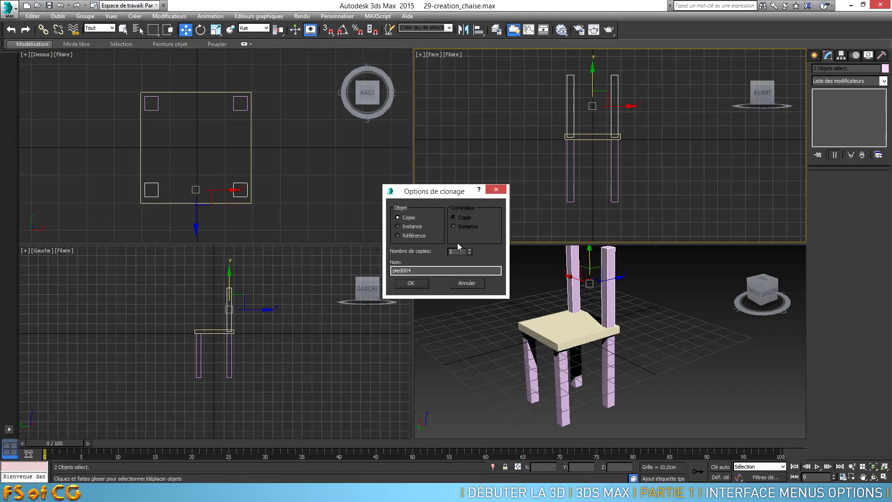
pyautogui.click(424, 282)
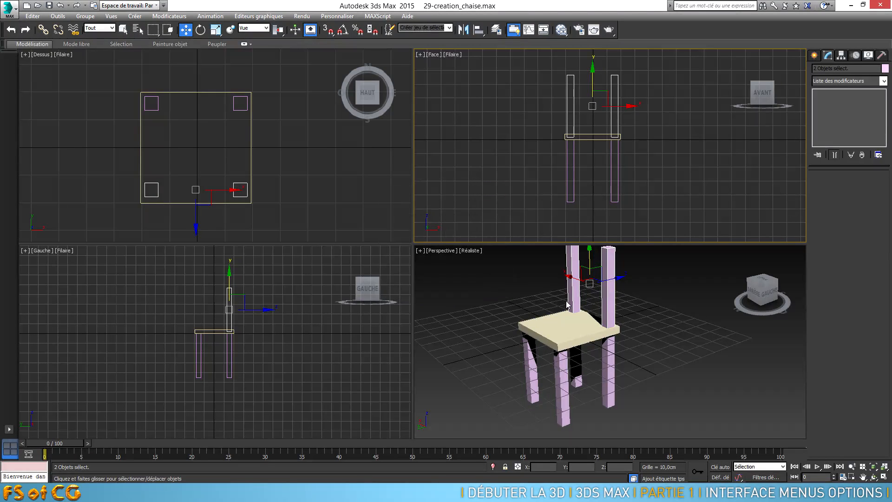
pyautogui.keyDown('alt'); pyautogui.moveTo(566, 301); pyautogui.dragTo(670, 367, button='middle'); pyautogui.keyUp('alt')
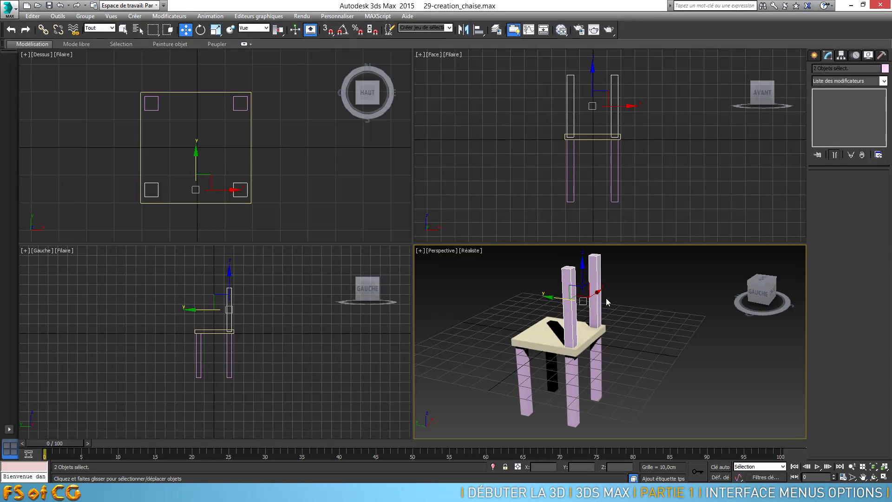
# Tilt the two selected backrest uprights backwards by about 9° around the X axis
pyautogui.click(201, 30)
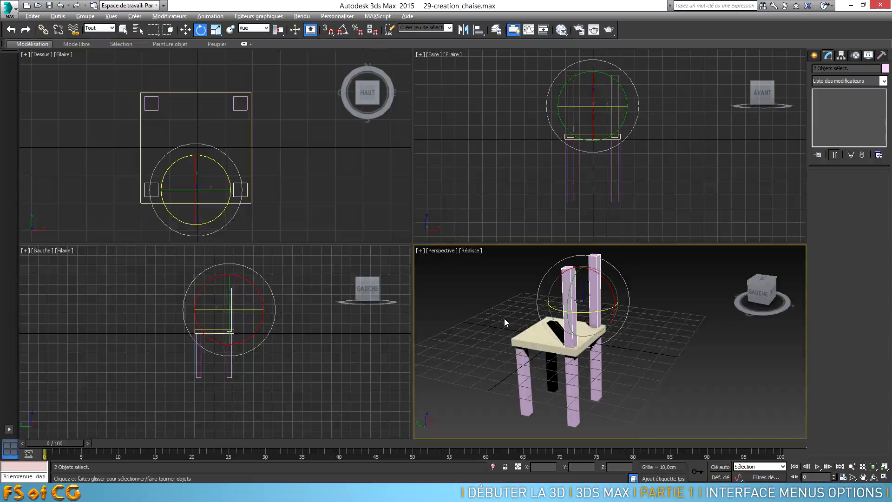
pyautogui.hotkey('alt', 'w')
pyautogui.keyDown('alt'); pyautogui.moveTo(430, 295); pyautogui.dragTo(399, 289, button='middle'); pyautogui.keyUp('alt')
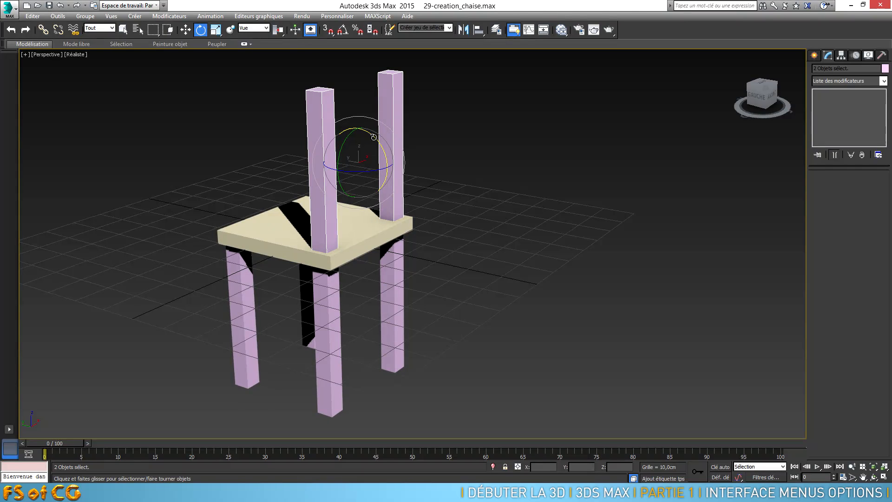
pyautogui.moveTo(374, 135); pyautogui.dragTo(377, 142)
pyautogui.keyDown('alt'); pyautogui.moveTo(366, 233); pyautogui.dragTo(400, 233, button='middle'); pyautogui.keyUp('alt')
# Move the tilted uprights back along Y so their bases sit at the rear edge of the seat
pyautogui.click(186, 30)
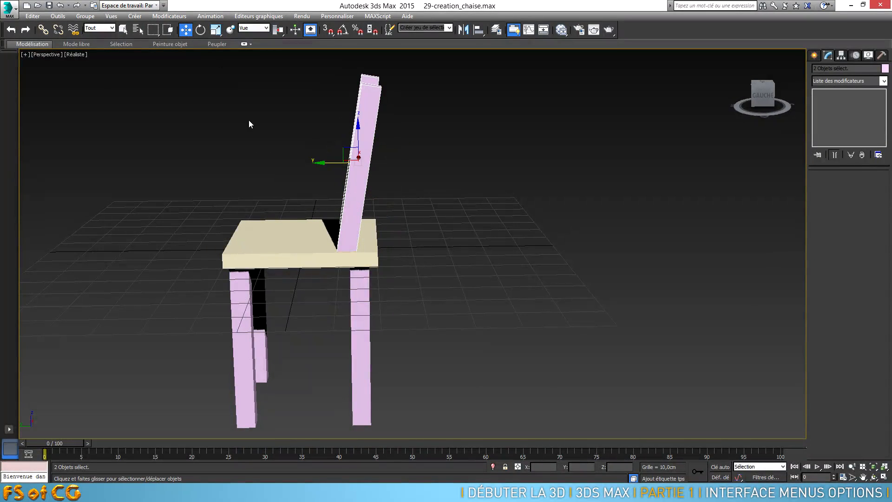
pyautogui.moveTo(317, 163)
pyautogui.mouseDown()
pyautogui.moveTo(335, 171)
pyautogui.moveTo(333, 163)
pyautogui.mouseUp()
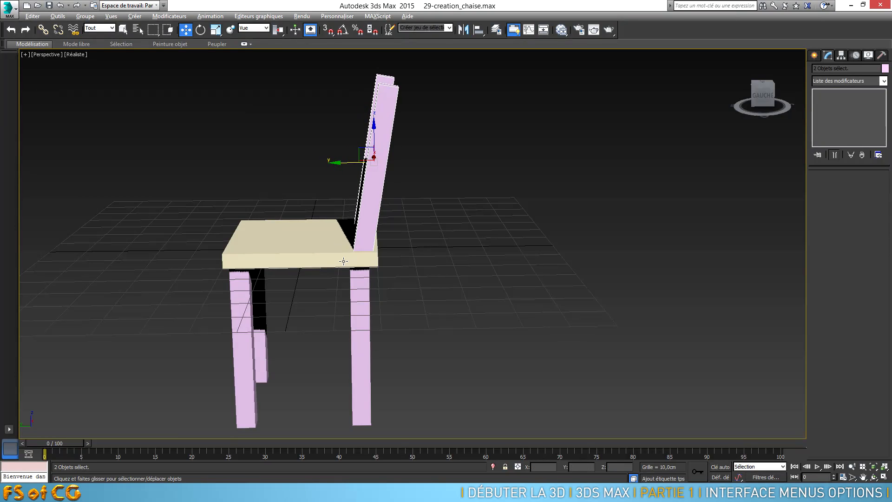
pyautogui.keyDown('alt'); pyautogui.moveTo(344, 261); pyautogui.dragTo(409, 277, button='middle'); pyautogui.keyUp('alt')
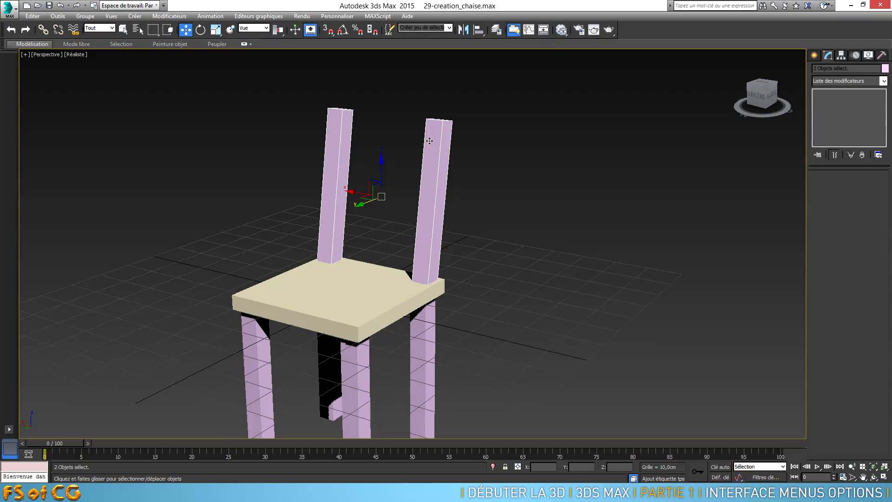
# Clone the seat while rotating it about 107° around X, as one independent copy, for the backrest panel
pyautogui.click(371, 287)
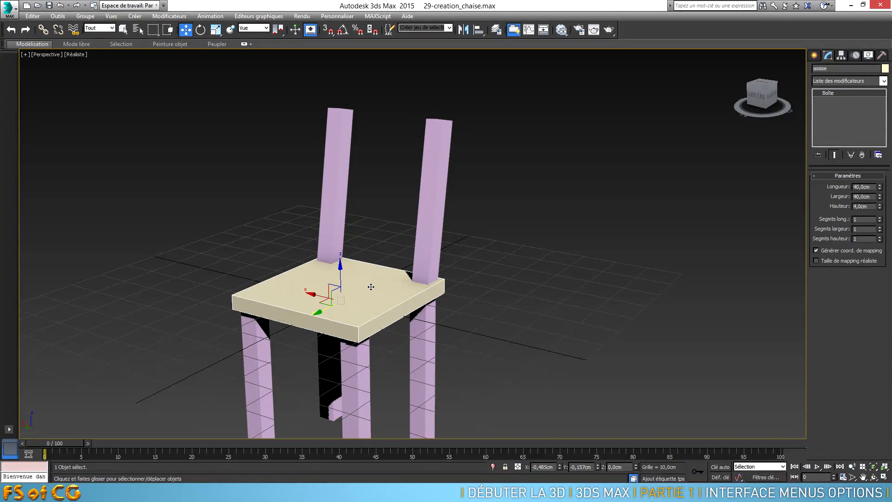
pyautogui.keyDown('alt'); pyautogui.moveTo(379, 288); pyautogui.dragTo(312, 295, button='middle'); pyautogui.keyUp('alt')
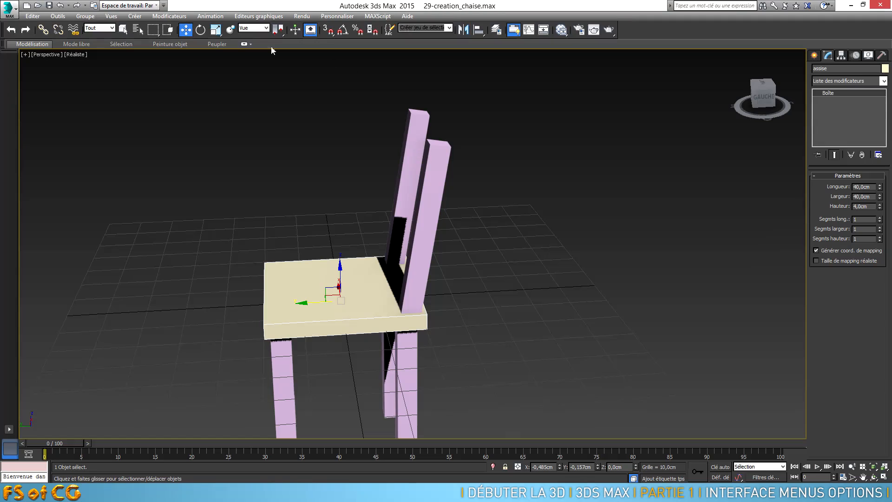
pyautogui.click(200, 30)
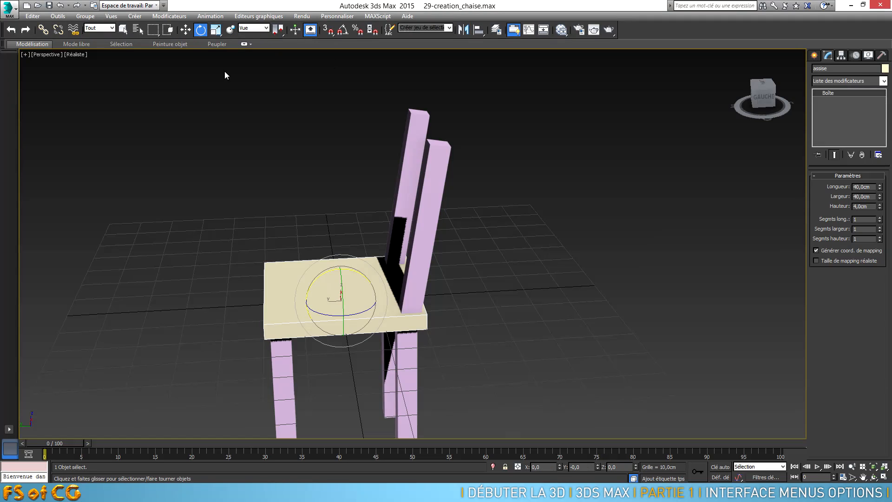
pyautogui.keyDown('alt'); pyautogui.moveTo(325, 222); pyautogui.dragTo(352, 229, button='middle'); pyautogui.keyUp('alt')
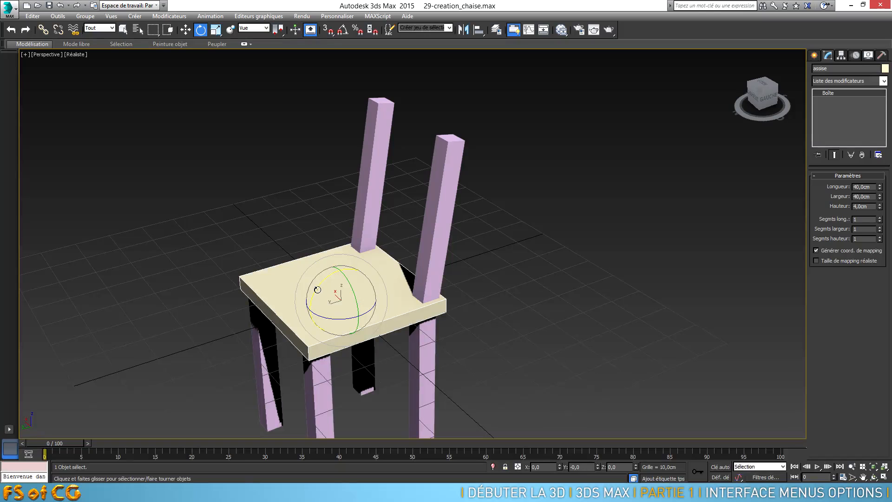
pyautogui.keyDown('shift'); pyautogui.moveTo(317, 290); pyautogui.dragTo(393, 227); pyautogui.keyUp('shift')
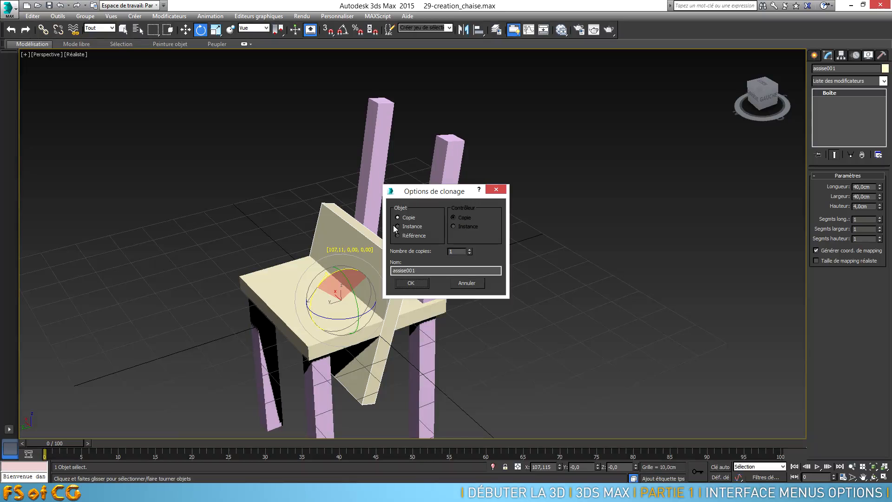
pyautogui.click(410, 282)
# Move the cloned panel up and back between the uprights and adjust its X rotation to about 100° to match their slope
pyautogui.press('w')
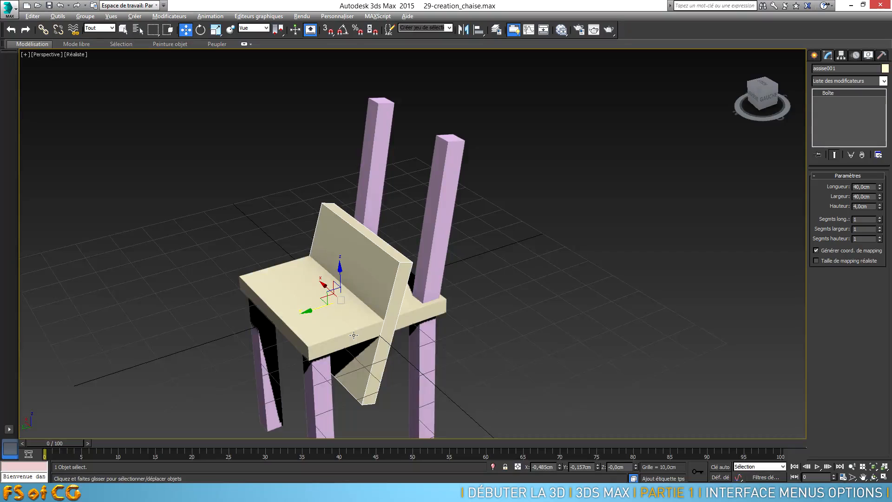
pyautogui.keyDown('alt'); pyautogui.moveTo(354, 336); pyautogui.dragTo(312, 301, button='middle'); pyautogui.keyUp('alt')
pyautogui.moveTo(298, 299); pyautogui.dragTo(377, 185)
pyautogui.keyDown('alt'); pyautogui.moveTo(376, 185); pyautogui.dragTo(381, 199, button='middle'); pyautogui.keyUp('alt')
pyautogui.click(201, 30)
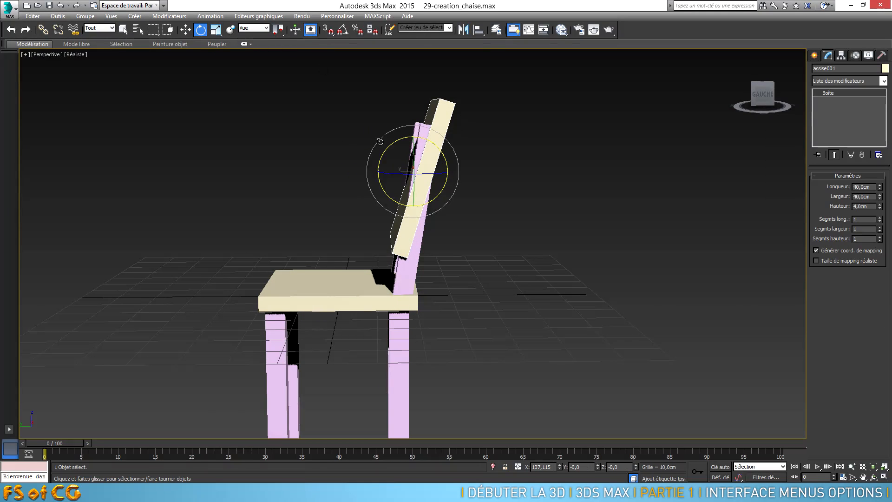
pyautogui.moveTo(389, 148); pyautogui.dragTo(385, 155)
pyautogui.scroll(3, 385, 155)
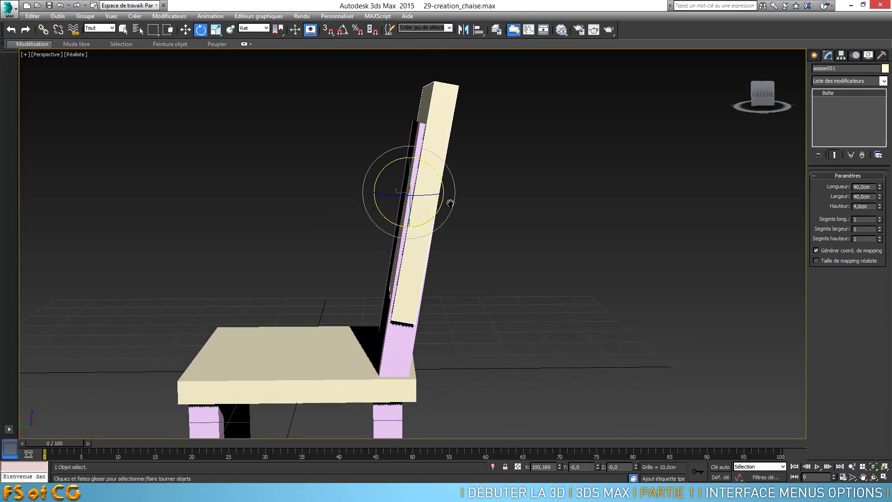
# Set the X rotation of each of the two backrest uprights to exactly 10°
pyautogui.click(402, 347)
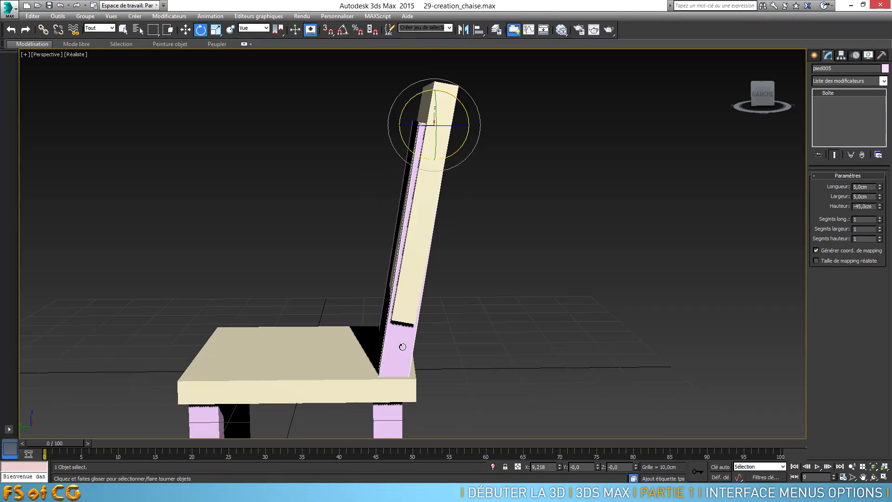
pyautogui.doubleClick(539, 467)
pyautogui.write('10')
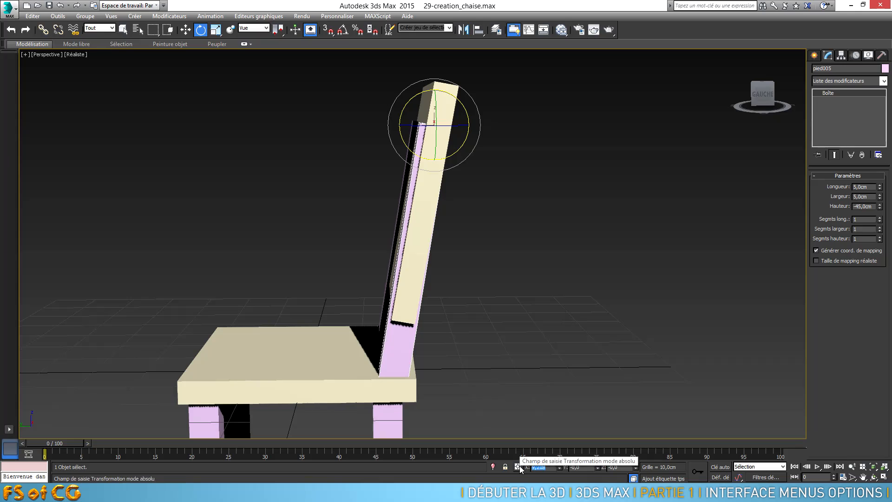
pyautogui.press('Return')
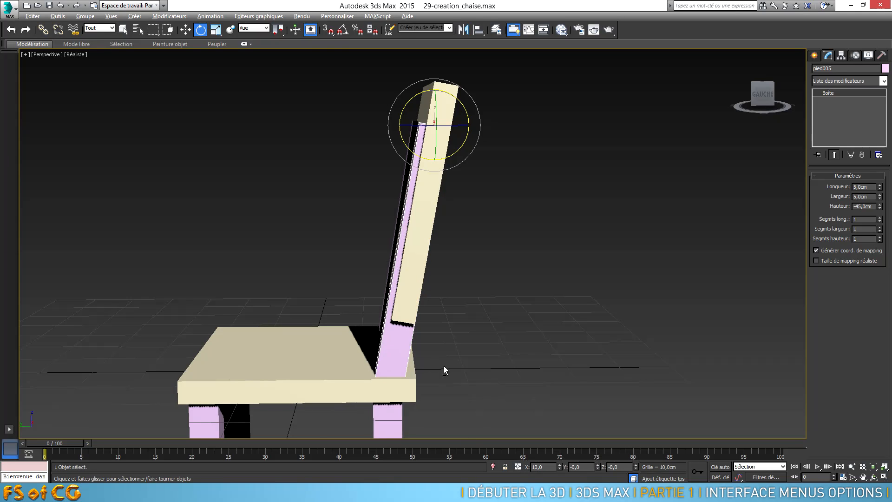
pyautogui.keyDown('alt'); pyautogui.moveTo(444, 366); pyautogui.dragTo(319, 306, button='middle'); pyautogui.keyUp('alt')
pyautogui.click(337, 298)
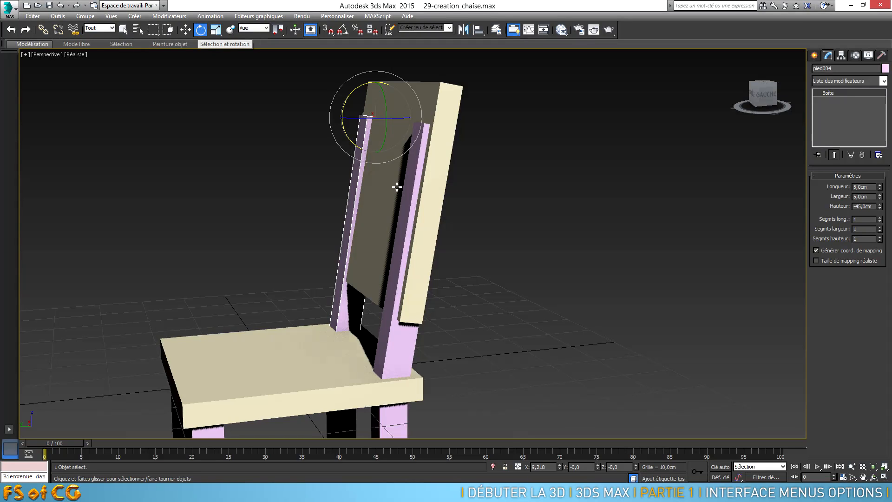
pyautogui.doubleClick(539, 467)
pyautogui.write('10')
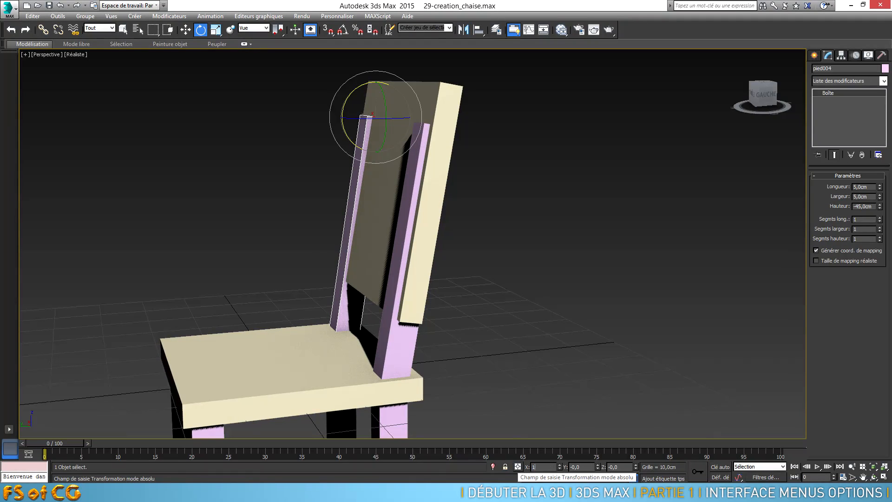
pyautogui.press('Return')
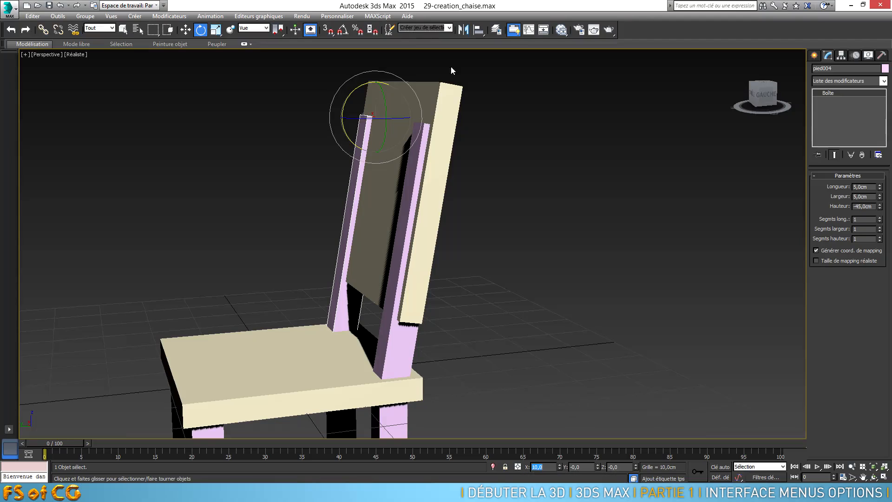
# Set the backrest panel's X rotation to exactly 100°
pyautogui.click(450, 107)
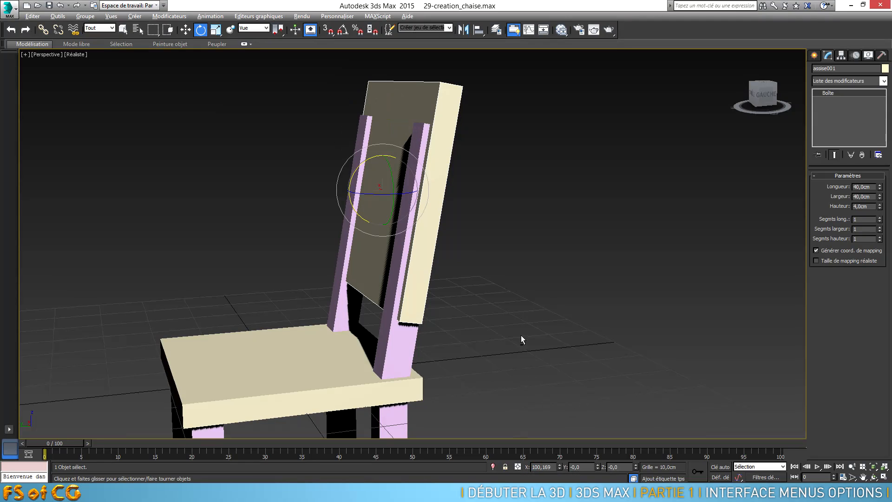
pyautogui.keyDown('alt'); pyautogui.moveTo(520, 335); pyautogui.dragTo(502, 339, button='middle'); pyautogui.keyUp('alt')
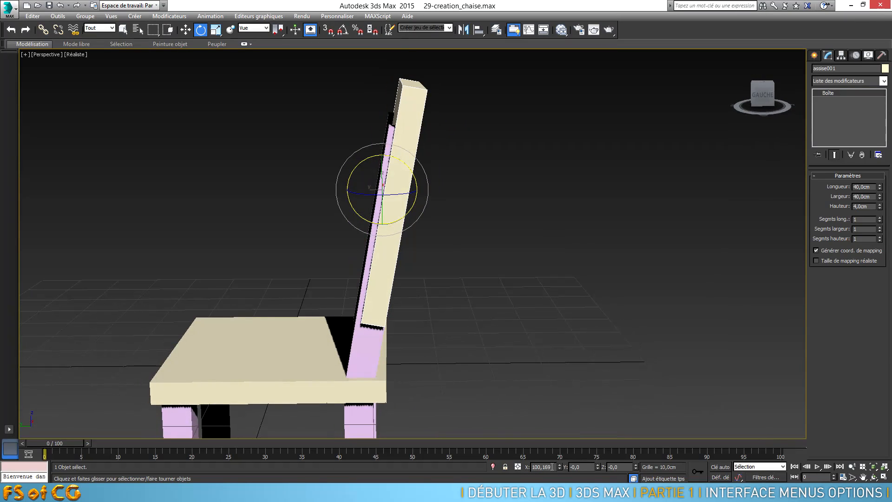
pyautogui.moveTo(540, 467); pyautogui.dragTo(524, 471)
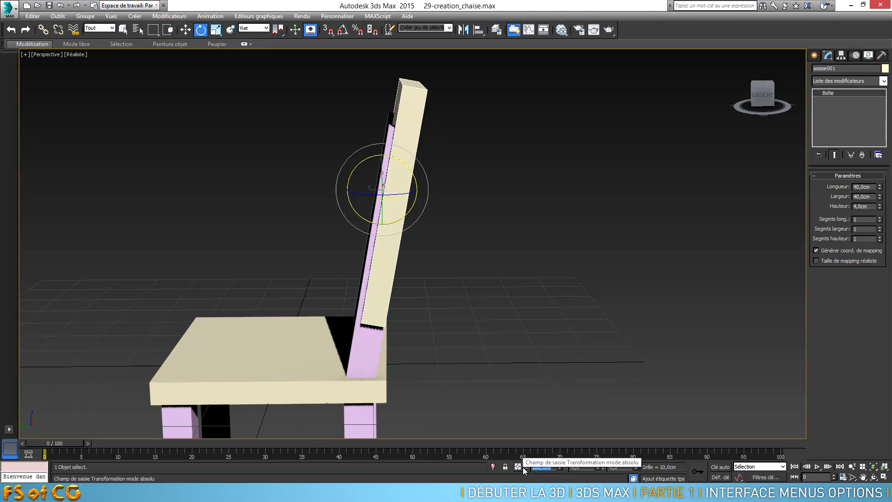
pyautogui.write('100')
pyautogui.press('Return')
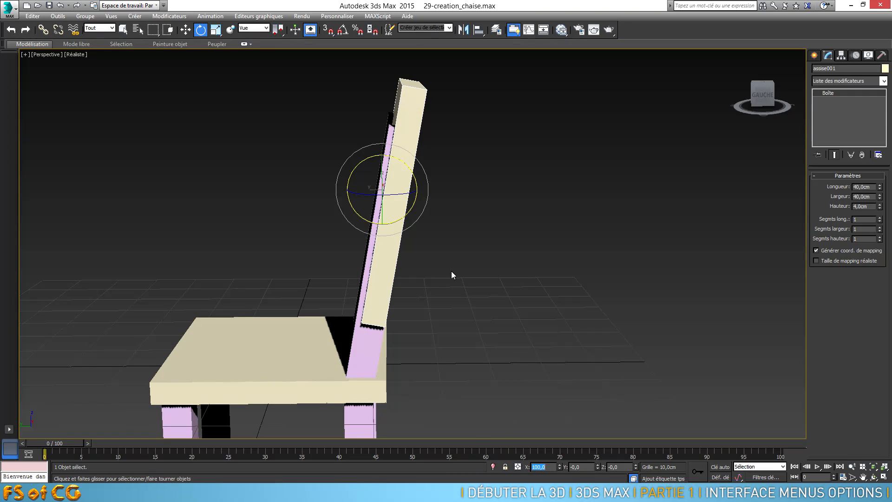
# Move the backrest panel about 0.4 cm forward along Y to centre it within the thickness of the uprights
pyautogui.rightClick(446, 219)
pyautogui.click(458, 223)
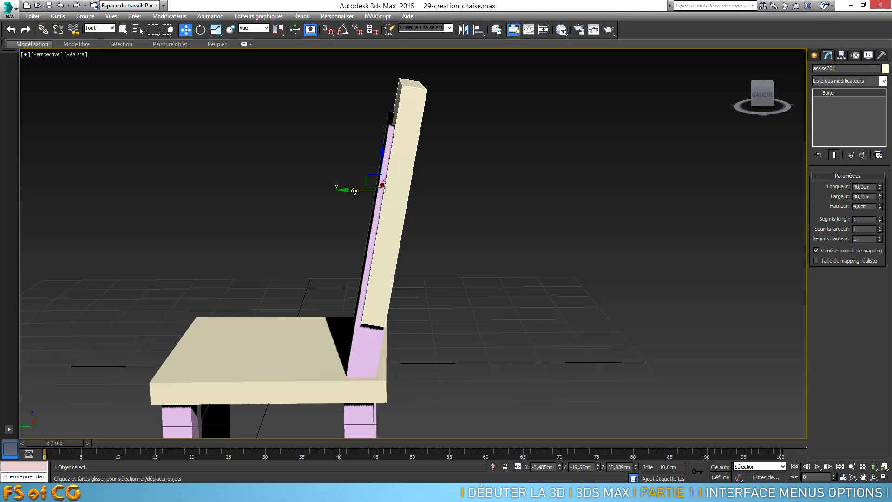
pyautogui.moveTo(349, 190); pyautogui.dragTo(345, 202)
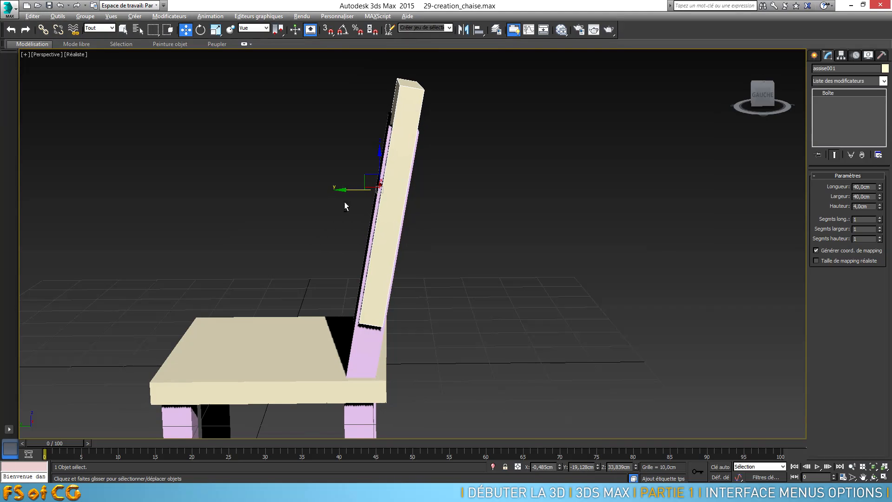
# Reduce the backrest panel's length to 15.2 cm and its width to 34.4 cm so it fits between the uprights
pyautogui.keyDown('alt'); pyautogui.moveTo(344, 202); pyautogui.dragTo(487, 160, button='middle'); pyautogui.keyUp('alt')
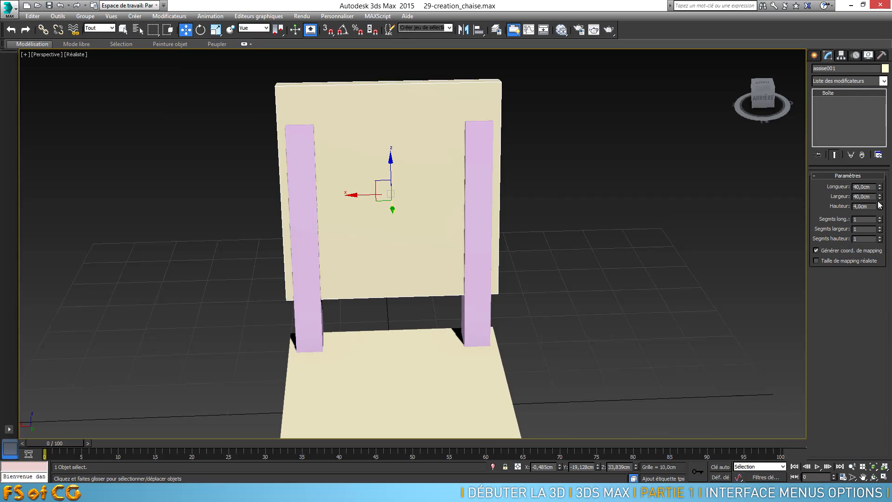
pyautogui.moveTo(880, 186); pyautogui.dragTo(886, 217)
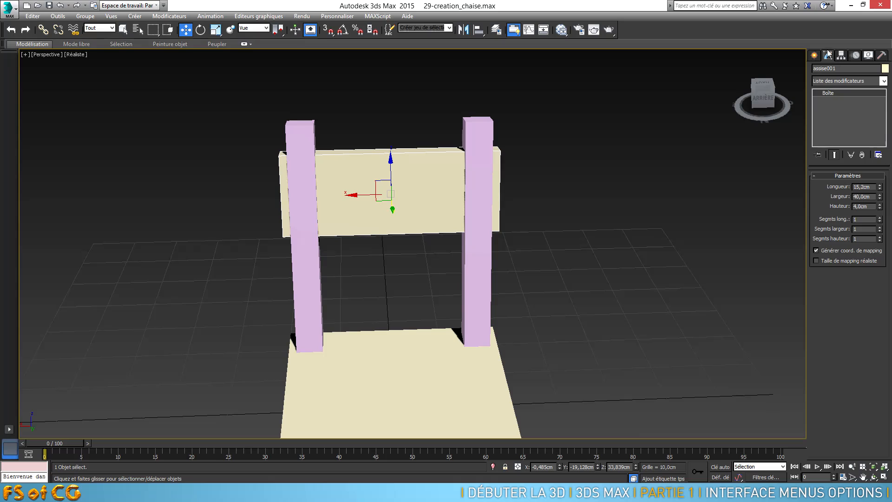
pyautogui.keyDown('alt'); pyautogui.moveTo(465, 224); pyautogui.dragTo(509, 214, button='middle'); pyautogui.keyUp('alt')
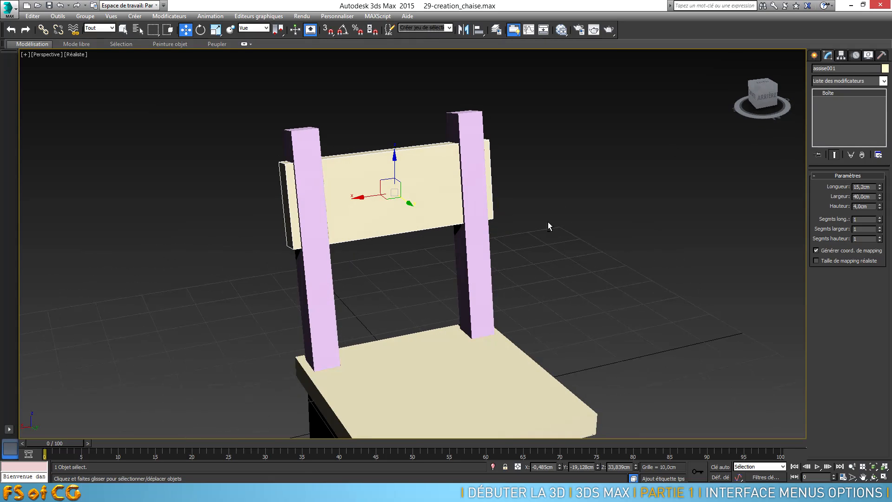
pyautogui.moveTo(880, 196); pyautogui.dragTo(882, 202)
pyautogui.keyDown('alt'); pyautogui.moveTo(524, 319); pyautogui.dragTo(426, 303, button='middle'); pyautogui.keyUp('alt')
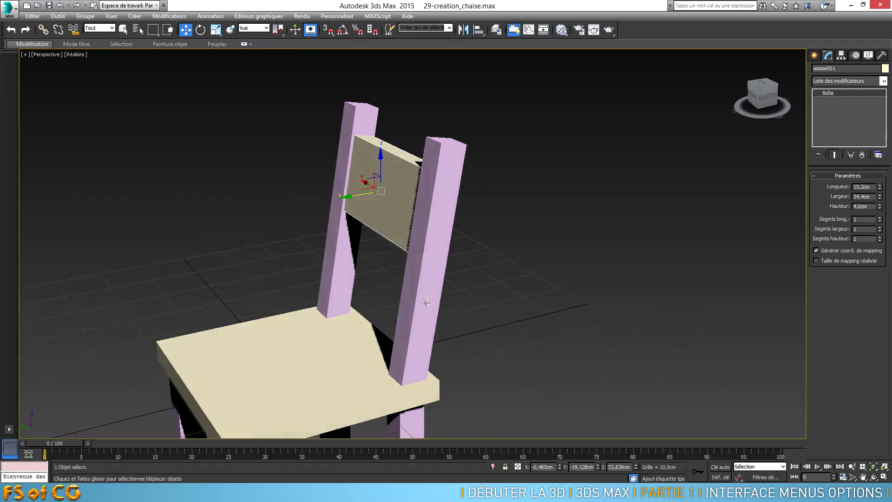
# Raise the backrest panel about 1.4 cm along Z between the uprights
pyautogui.keyDown('alt'); pyautogui.moveTo(416, 221); pyautogui.dragTo(397, 210, button='middle'); pyautogui.keyUp('alt')
pyautogui.scroll(4, 398, 209)
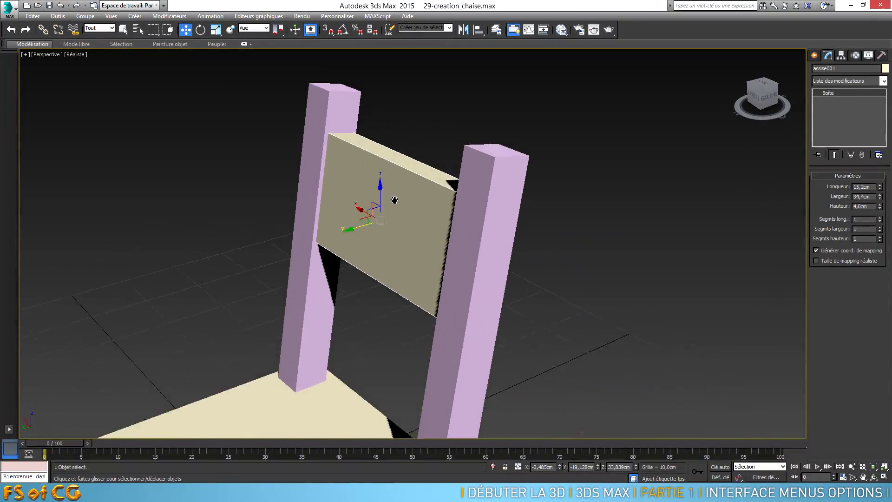
pyautogui.moveTo(386, 200)
pyautogui.mouseDown()
pyautogui.moveTo(396, 168)
pyautogui.moveTo(396, 195)
pyautogui.moveTo(396, 168)
pyautogui.moveTo(397, 218)
pyautogui.moveTo(398, 190)
pyautogui.mouseUp()
# Examine the whole chair from several sides and, up close, how the backrest panel lines up with the tilted uprights
pyautogui.moveTo(397, 191)
pyautogui.keyDown('alt'); pyautogui.mouseDown(button='middle')
pyautogui.moveTo(428, 235)
pyautogui.moveTo(405, 201)
pyautogui.mouseUp(button='middle'); pyautogui.keyUp('alt')
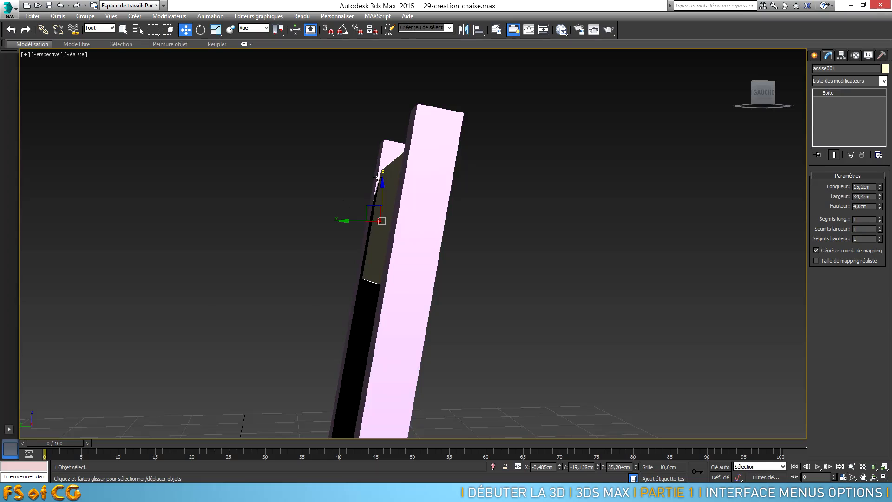
pyautogui.keyDown('alt'); pyautogui.moveTo(349, 199); pyautogui.dragTo(486, 237, button='middle'); pyautogui.keyUp('alt')
pyautogui.scroll(-5, 465, 209)
pyautogui.keyDown('alt'); pyautogui.moveTo(456, 186); pyautogui.dragTo(438, 230, button='middle'); pyautogui.keyUp('alt')
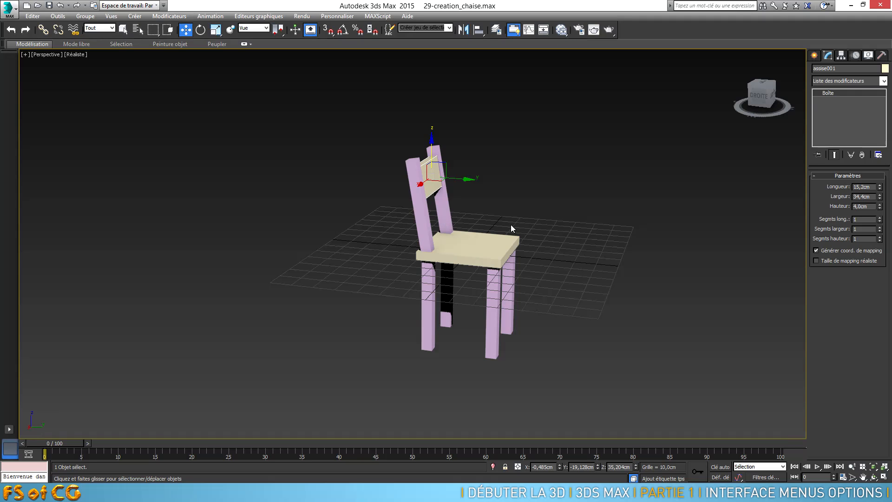
pyautogui.keyDown('alt'); pyautogui.moveTo(511, 228); pyautogui.dragTo(451, 265, button='middle'); pyautogui.keyUp('alt')
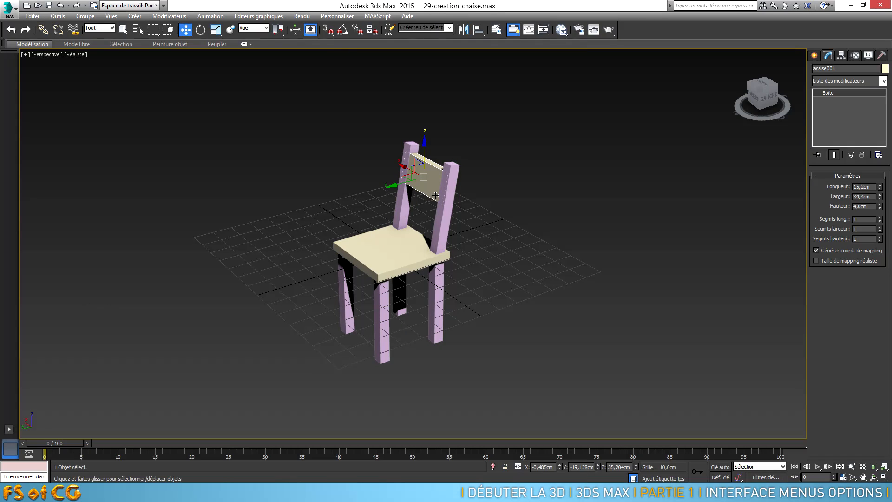
pyautogui.keyDown('alt'); pyautogui.moveTo(436, 155); pyautogui.dragTo(403, 199, button='middle'); pyautogui.keyUp('alt')
pyautogui.scroll(5, 429, 201)
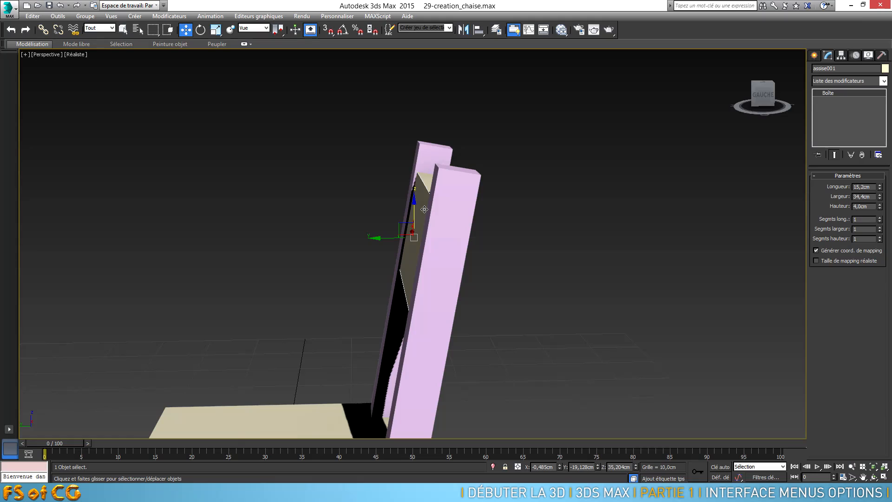
pyautogui.keyDown('alt'); pyautogui.moveTo(424, 210); pyautogui.dragTo(424, 235, button='middle'); pyautogui.keyUp('alt')
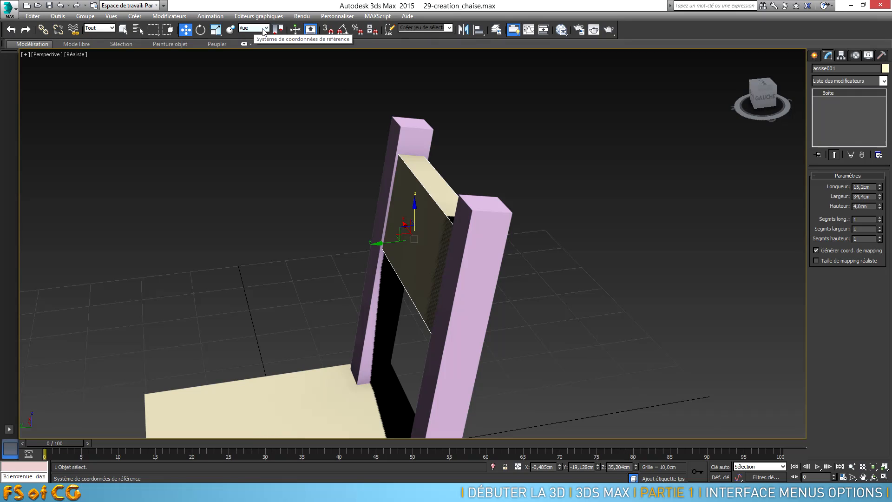
# Activate the Scale tool for the backrest panel and try the Ecran reference coordinate system, checking its axes from several viewing angles
pyautogui.click(201, 31)
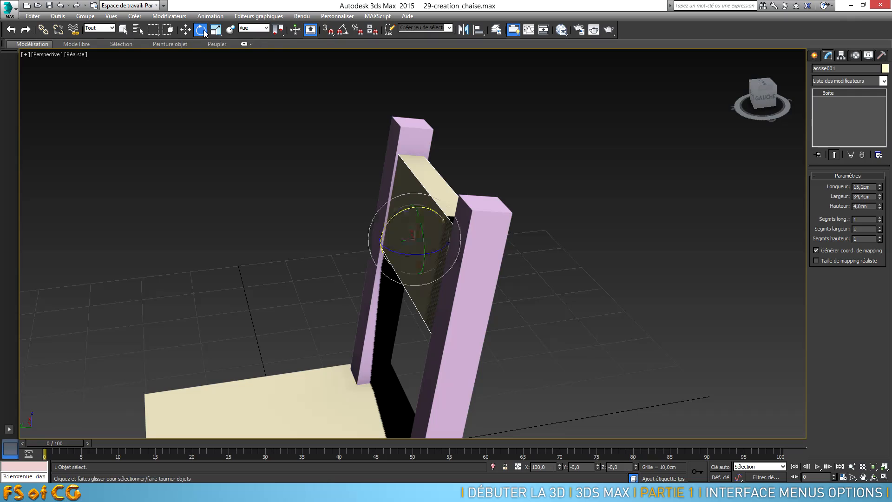
pyautogui.press('r')
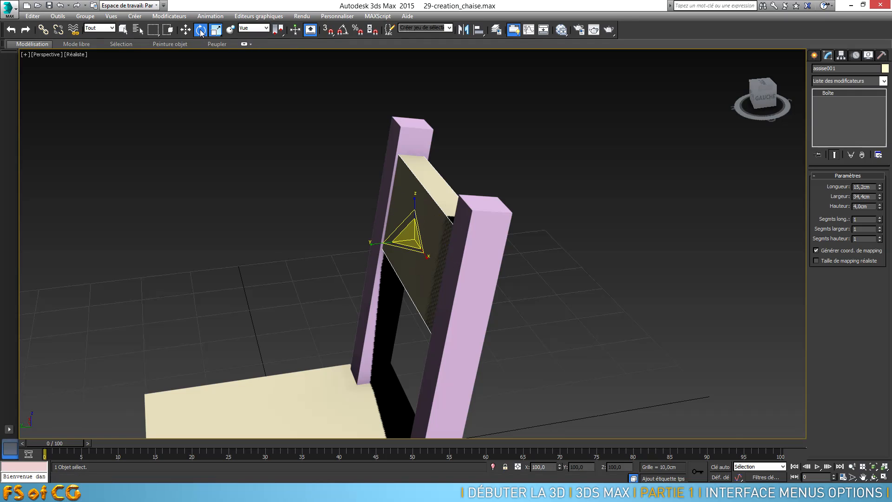
pyautogui.click(200, 30)
pyautogui.click(186, 31)
pyautogui.click(216, 32)
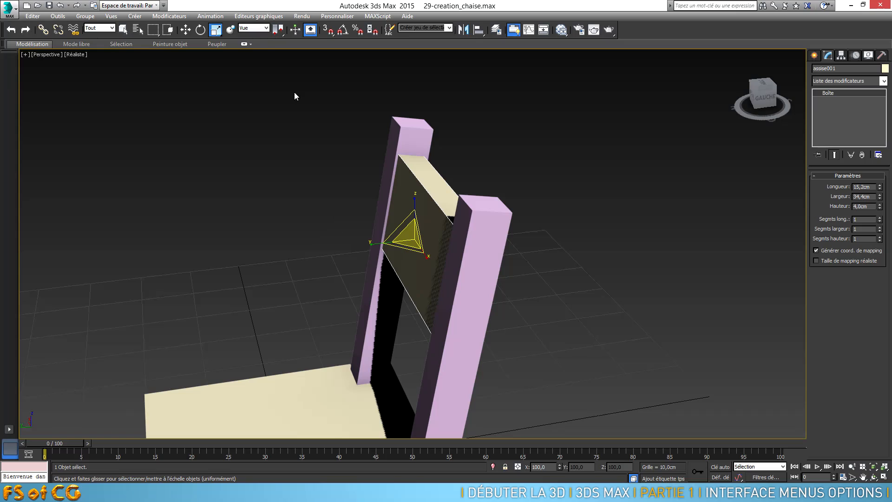
pyautogui.click(261, 29)
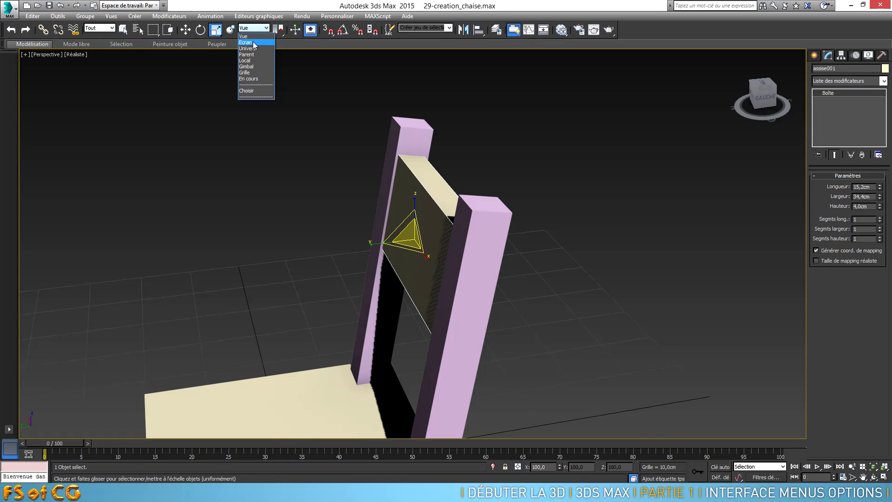
pyautogui.click(253, 42)
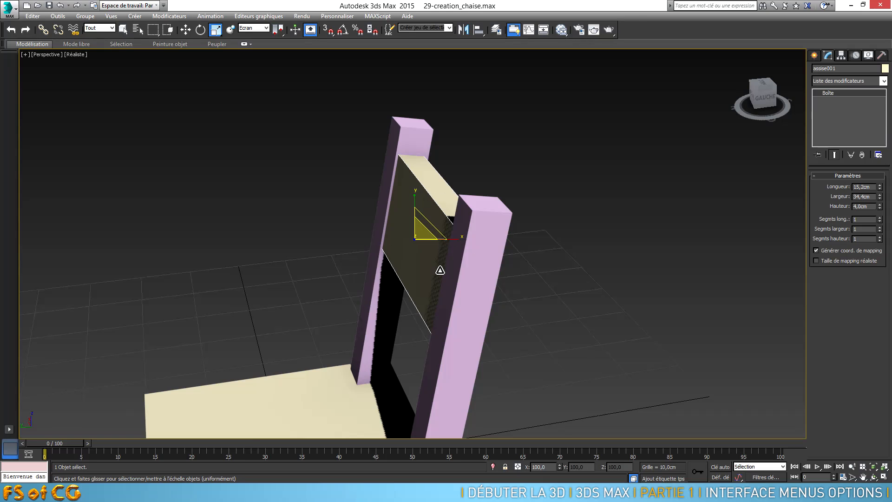
pyautogui.keyDown('alt'); pyautogui.moveTo(390, 284); pyautogui.dragTo(370, 301, button='middle'); pyautogui.keyUp('alt')
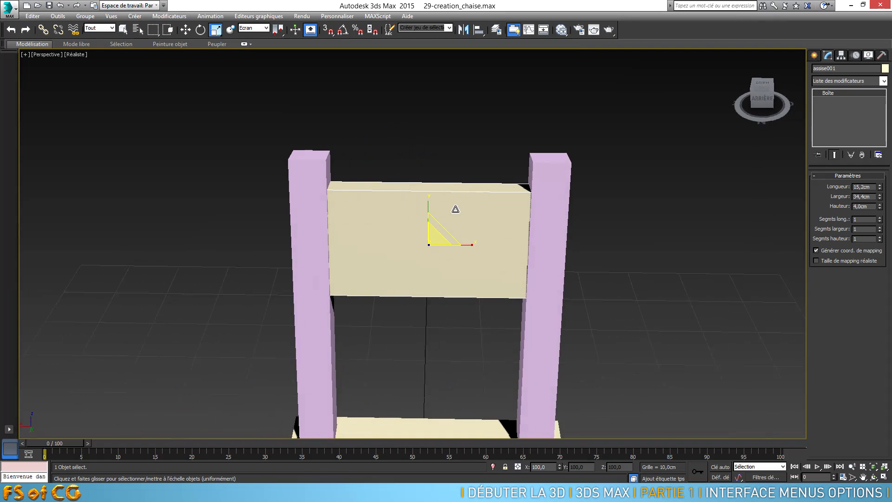
pyautogui.moveTo(448, 231)
pyautogui.keyDown('alt'); pyautogui.mouseDown(button='middle')
pyautogui.moveTo(437, 283)
pyautogui.moveTo(460, 219)
pyautogui.mouseUp(button='middle'); pyautogui.keyUp('alt')
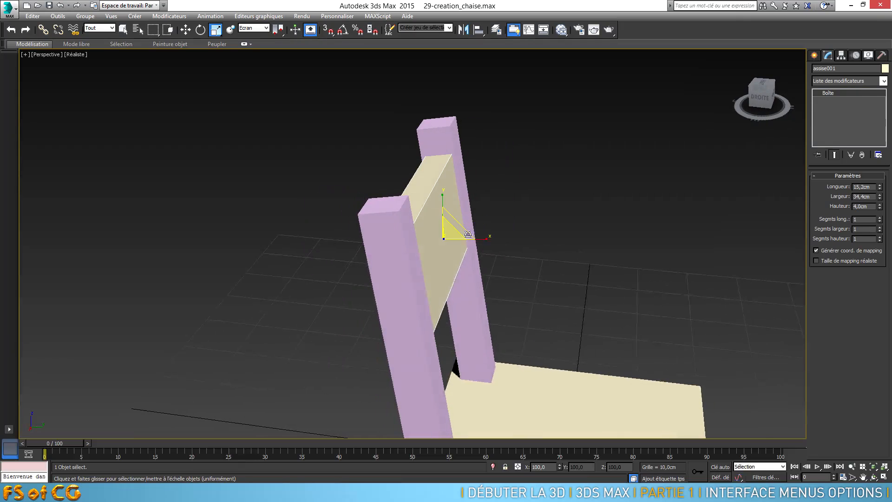
# Try the Univers and Parent reference coordinate systems for scaling the backrest panel
pyautogui.click(260, 29)
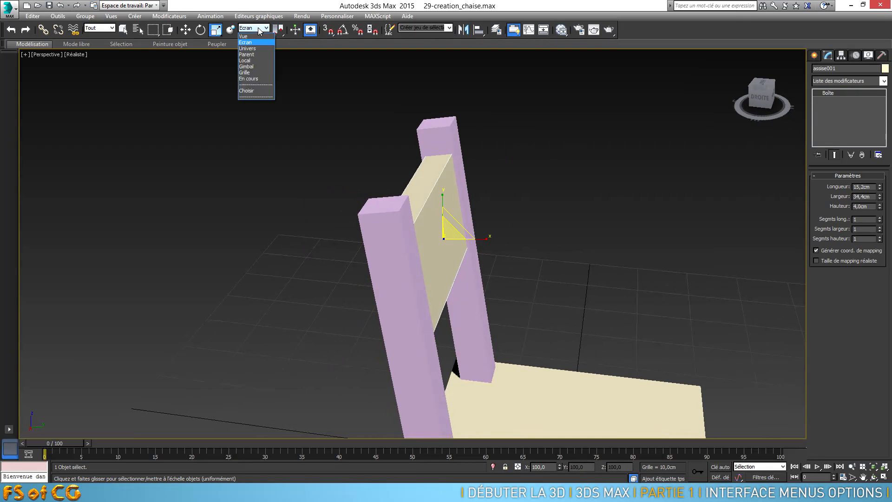
pyautogui.click(259, 49)
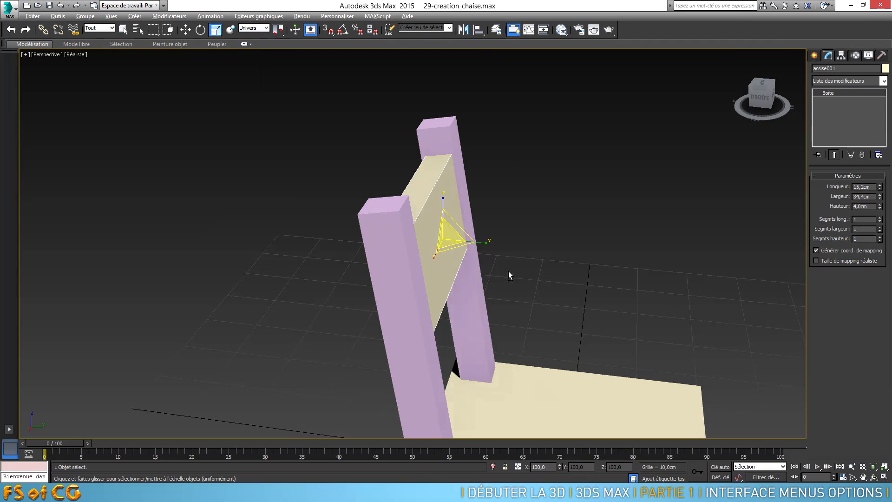
pyautogui.keyDown('alt'); pyautogui.moveTo(508, 274); pyautogui.dragTo(430, 272, button='middle'); pyautogui.keyUp('alt')
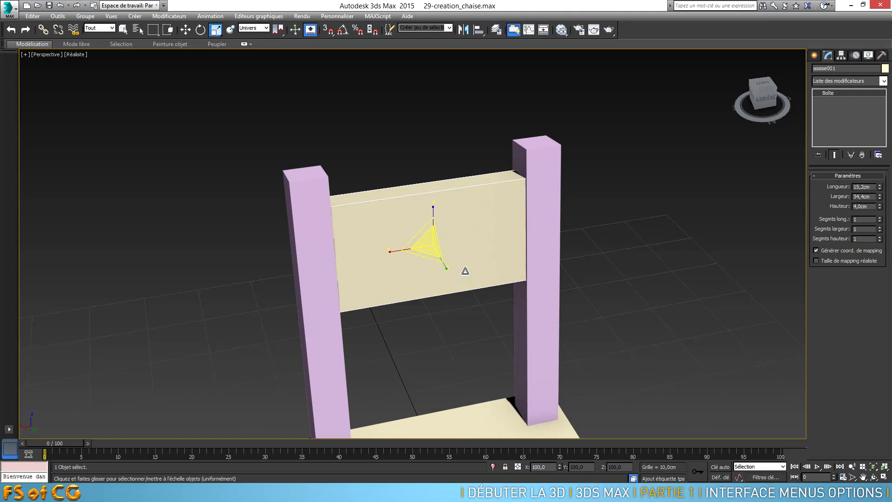
pyautogui.click(258, 29)
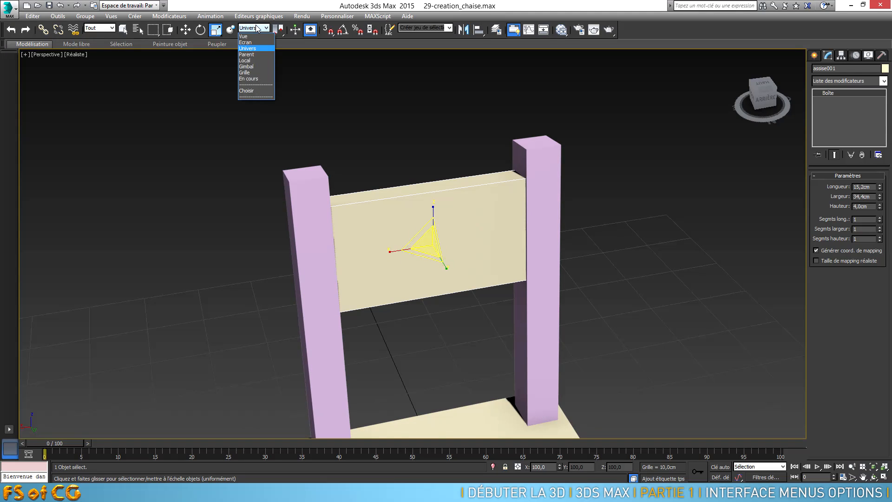
pyautogui.click(251, 54)
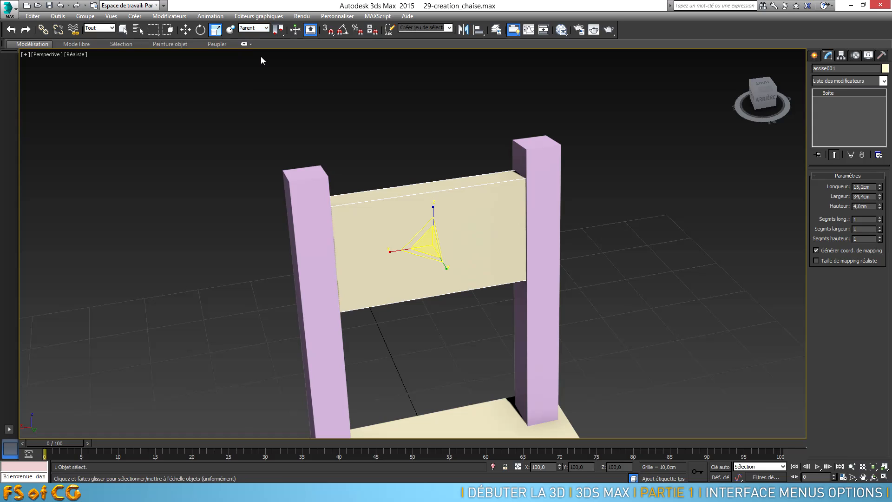
# Set the Scale tool's reference coordinate system to Local so its axes follow the panel's tilt
pyautogui.click(262, 28)
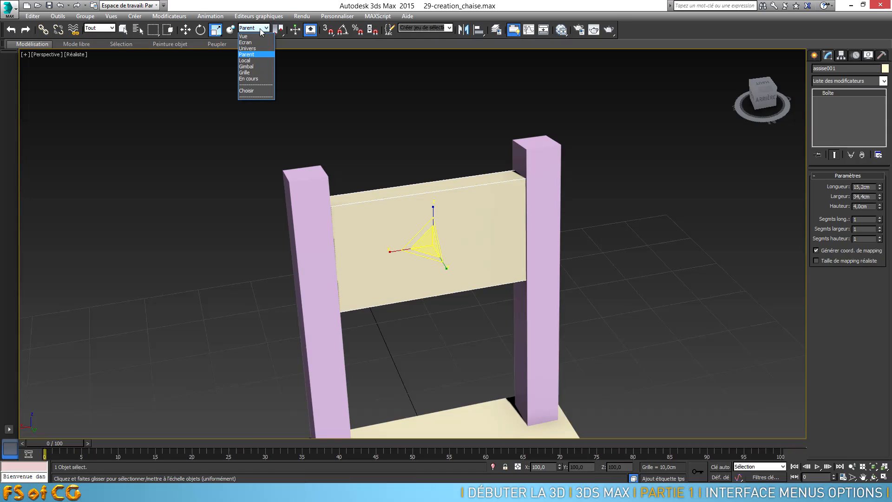
pyautogui.click(262, 61)
pyautogui.keyDown('alt'); pyautogui.moveTo(414, 251); pyautogui.dragTo(340, 237, button='middle'); pyautogui.keyUp('alt')
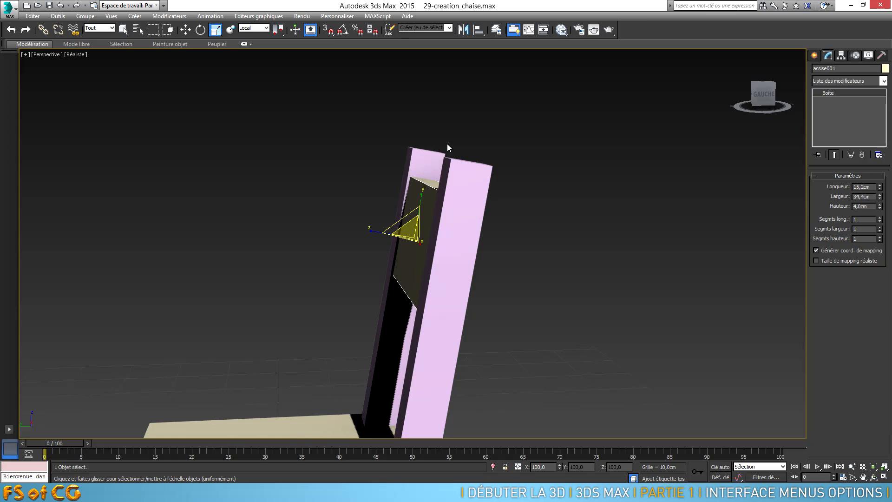
# Set the Move tool's reference coordinate system to Local and slide the backrest panel up along its Y axis, parallel to the tilted uprights
pyautogui.click(185, 31)
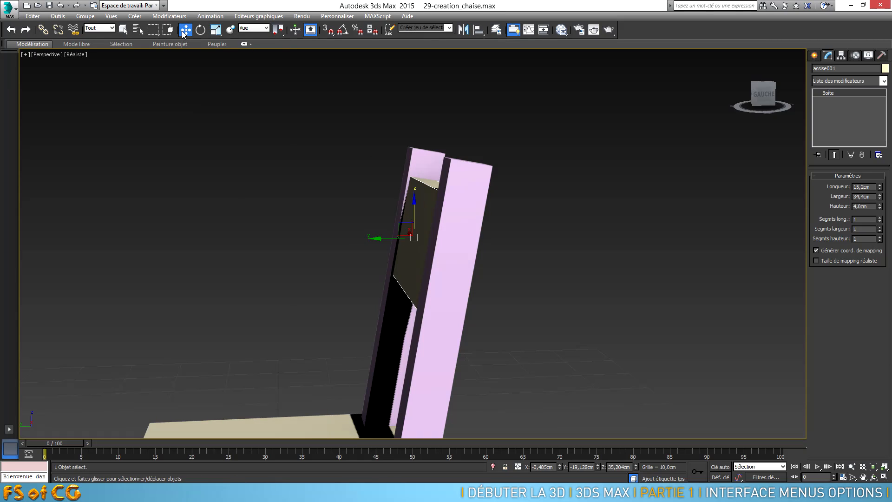
pyautogui.click(260, 31)
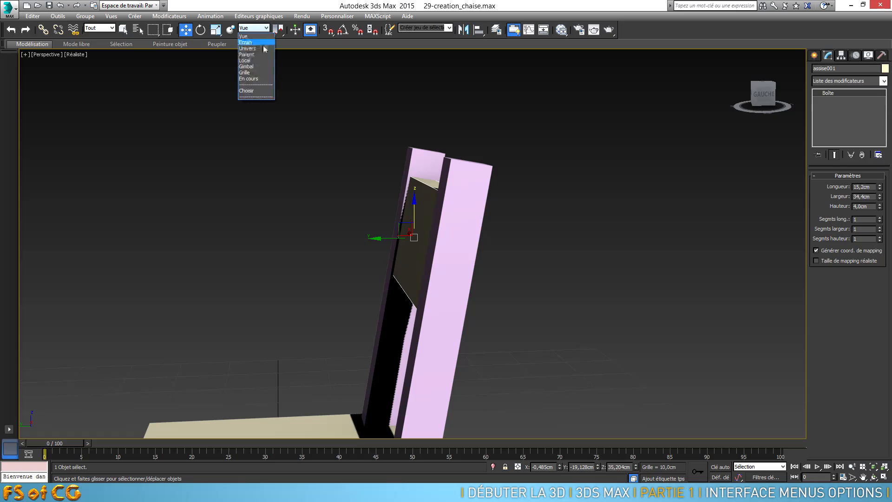
pyautogui.click(261, 60)
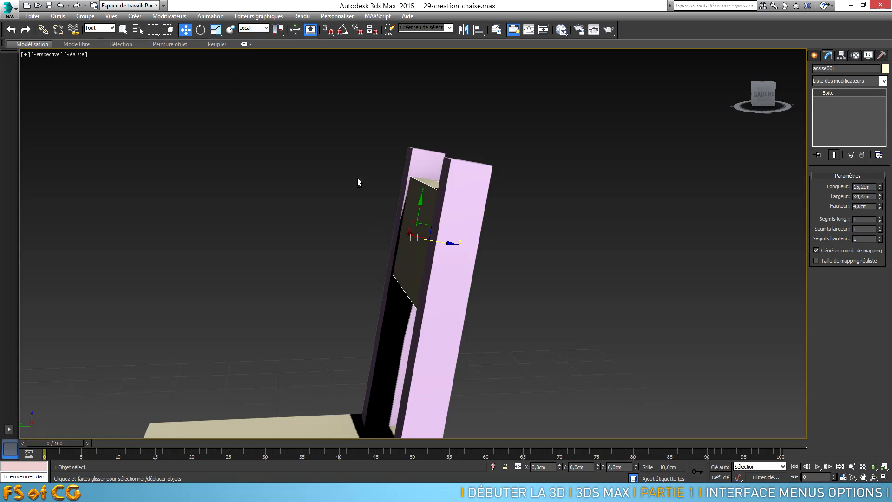
pyautogui.keyDown('alt'); pyautogui.moveTo(358, 177); pyautogui.dragTo(410, 206, button='middle'); pyautogui.keyUp('alt')
pyautogui.moveTo(410, 206); pyautogui.dragTo(444, 188)
pyautogui.keyDown('alt'); pyautogui.moveTo(445, 188); pyautogui.dragTo(404, 276, button='middle'); pyautogui.keyUp('alt')
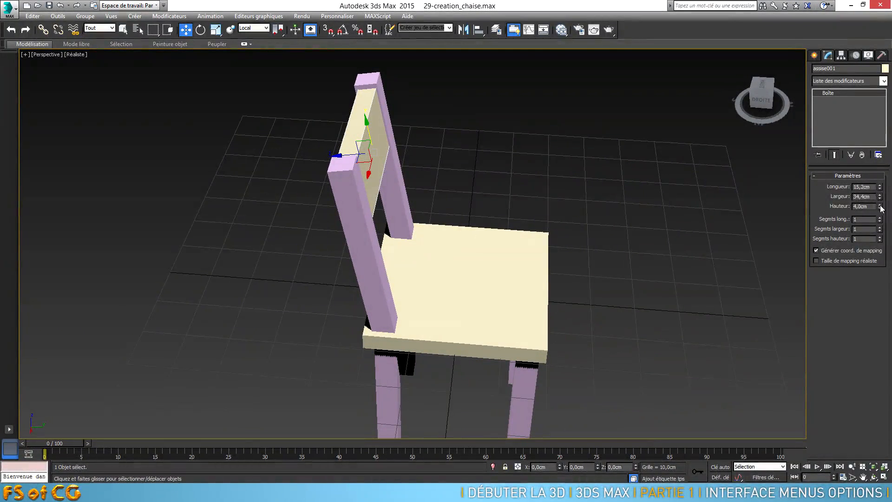
# Set the backrest panel's height to 3 cm and nudge it slightly along its local Z axis between the uprights
pyautogui.write('3')
pyautogui.press('Return')
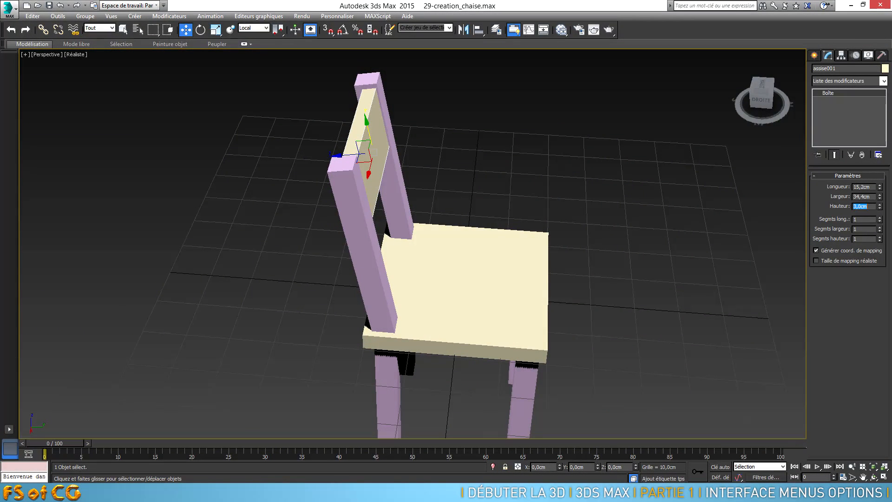
pyautogui.moveTo(341, 160); pyautogui.dragTo(339, 160)
pyautogui.keyDown('alt'); pyautogui.moveTo(507, 214); pyautogui.dragTo(370, 200, button='middle'); pyautogui.keyUp('alt')
pyautogui.scroll(-3, 370, 200)
pyautogui.moveTo(369, 200); pyautogui.dragTo(425, 168, button='middle')
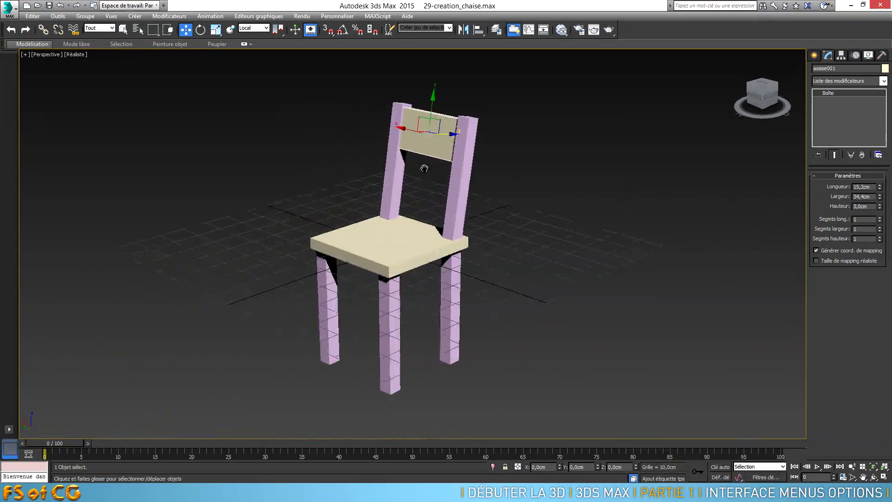
pyautogui.keyDown('alt'); pyautogui.moveTo(465, 195); pyautogui.dragTo(449, 203, button='middle'); pyautogui.keyUp('alt')
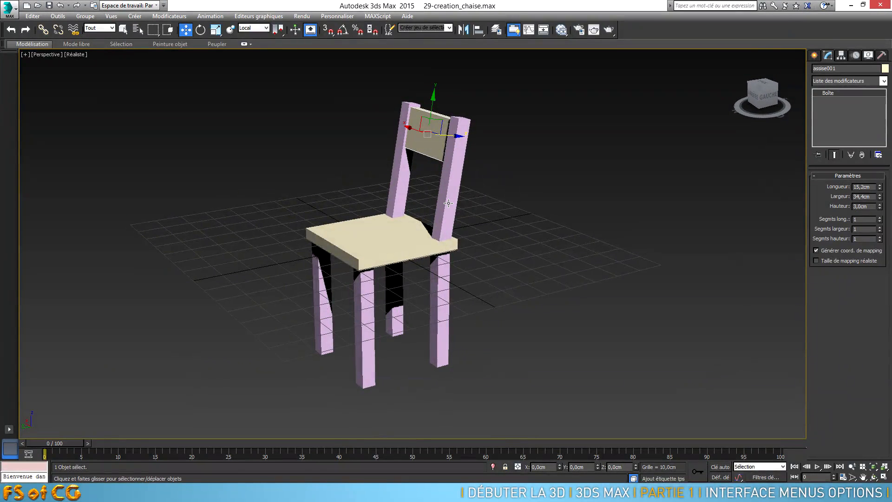